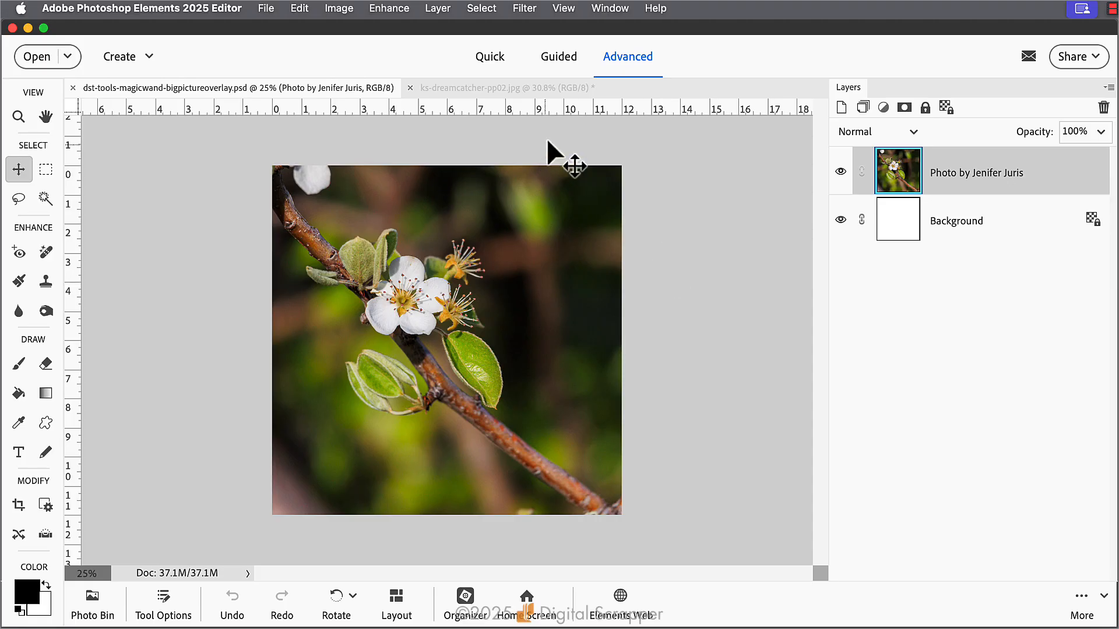
Switch to the ks-dreamcatcher-pp02.jpg document and set the Magic Wand to a tolerance of 32
click(502, 89)
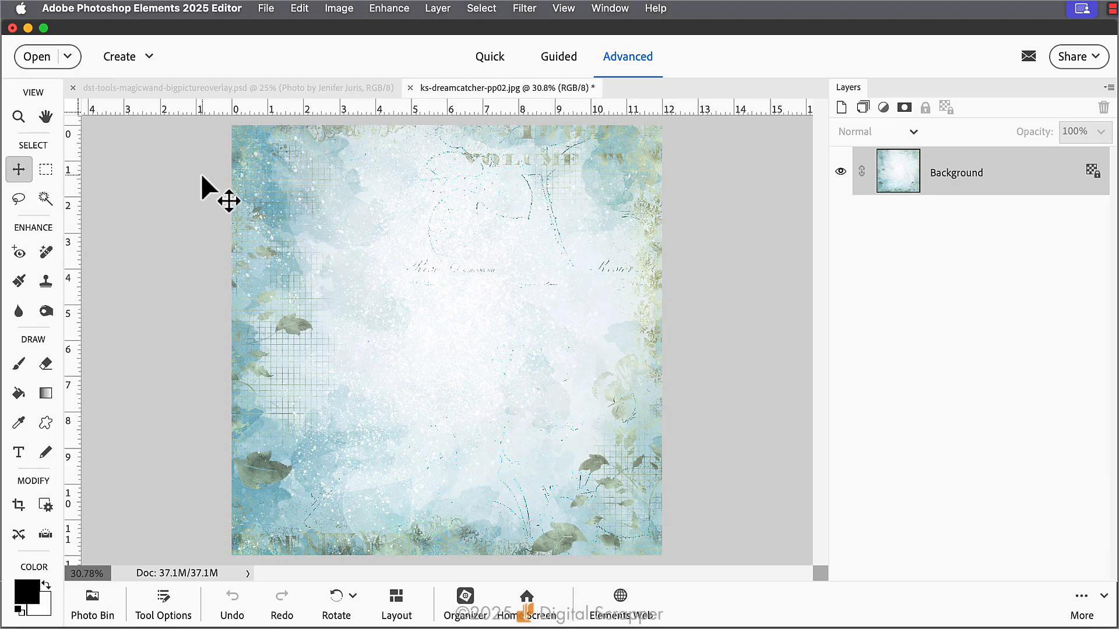
click(42, 201)
key(v)
click(42, 200)
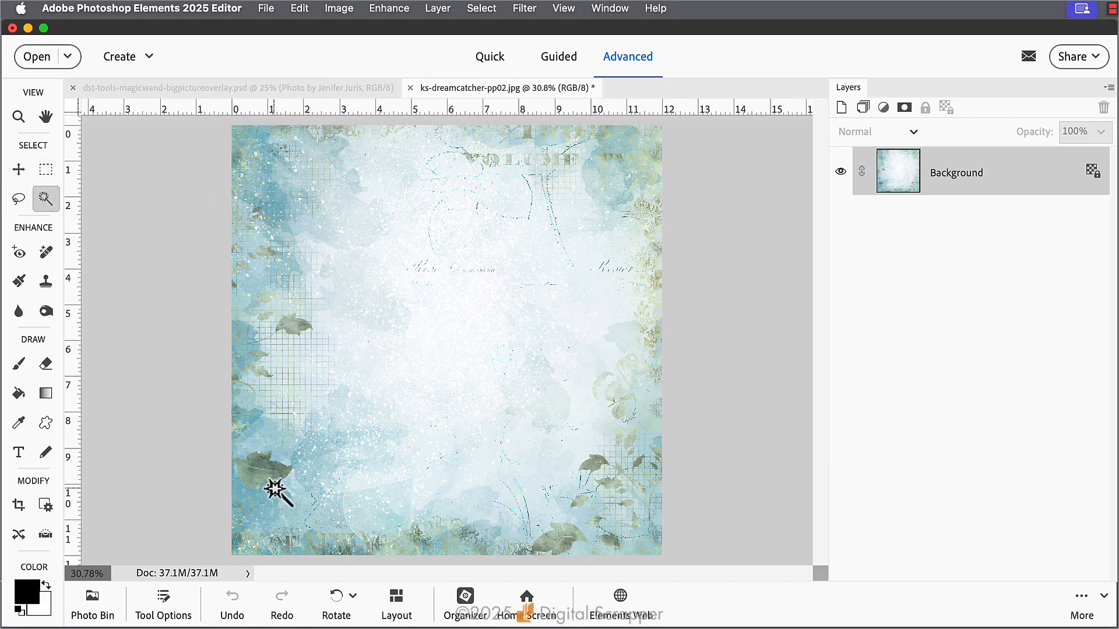
click(169, 601)
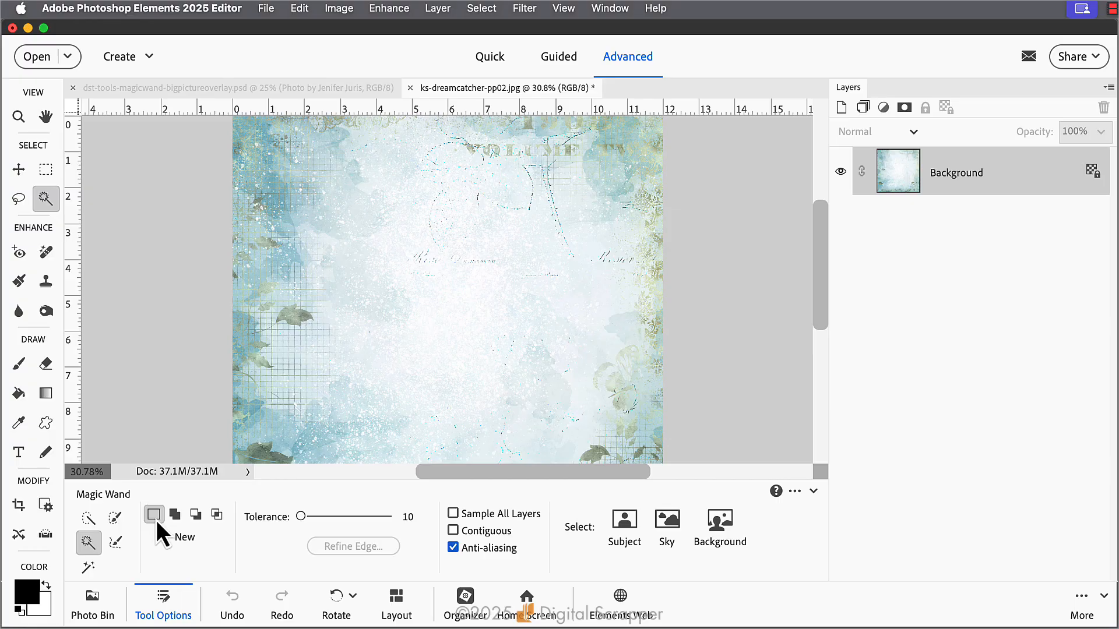
click(415, 516)
text(32)
click(164, 606)
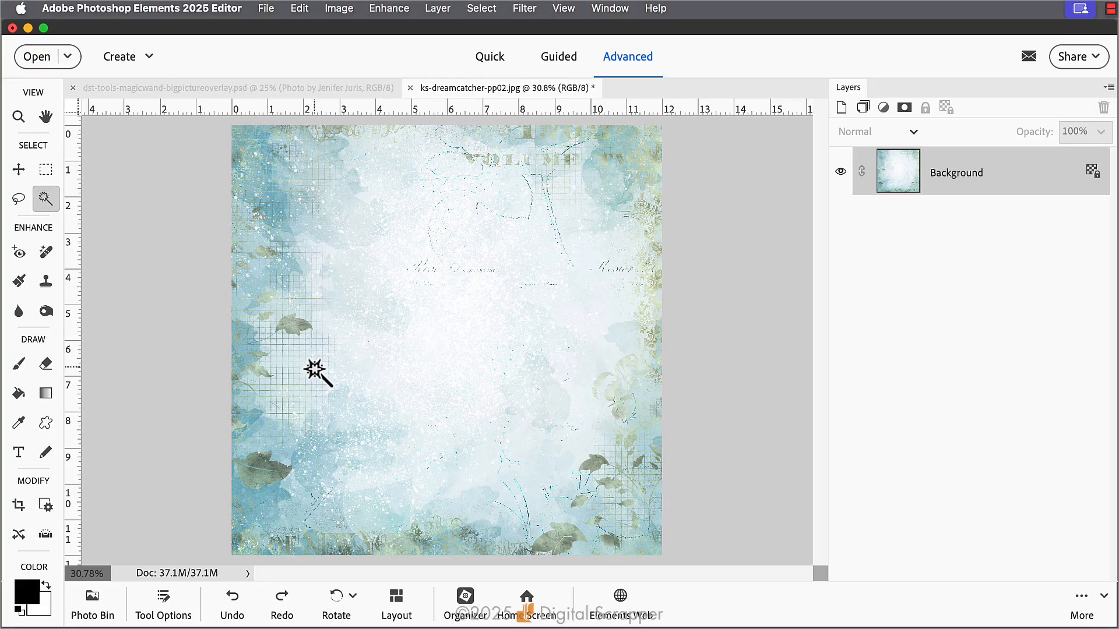
Select the dark leaf tones of the paper with the Magic Wand and paste a copy into dst-tools-magicwand-bigpictureoverlay.psd as a new layer
click(275, 478)
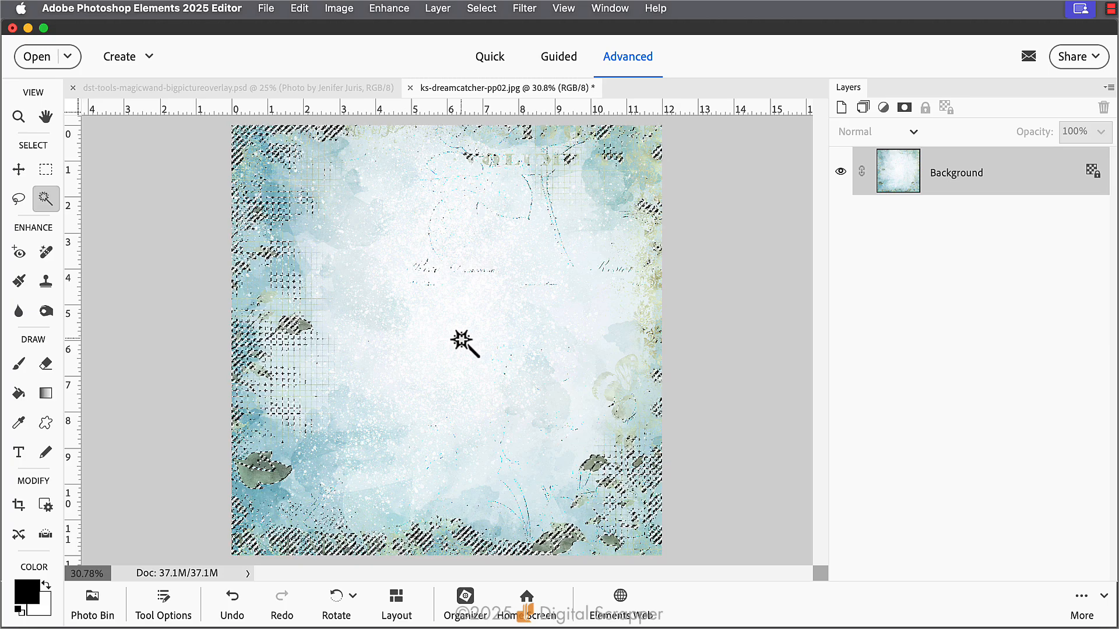
click(240, 89)
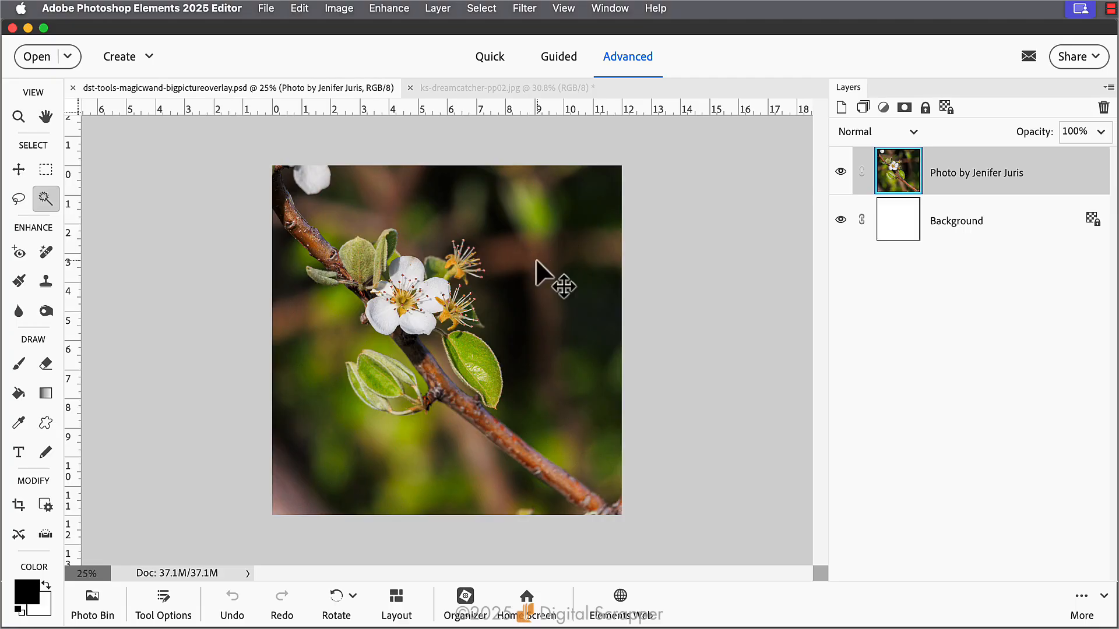
drag(536, 264, 535, 261)
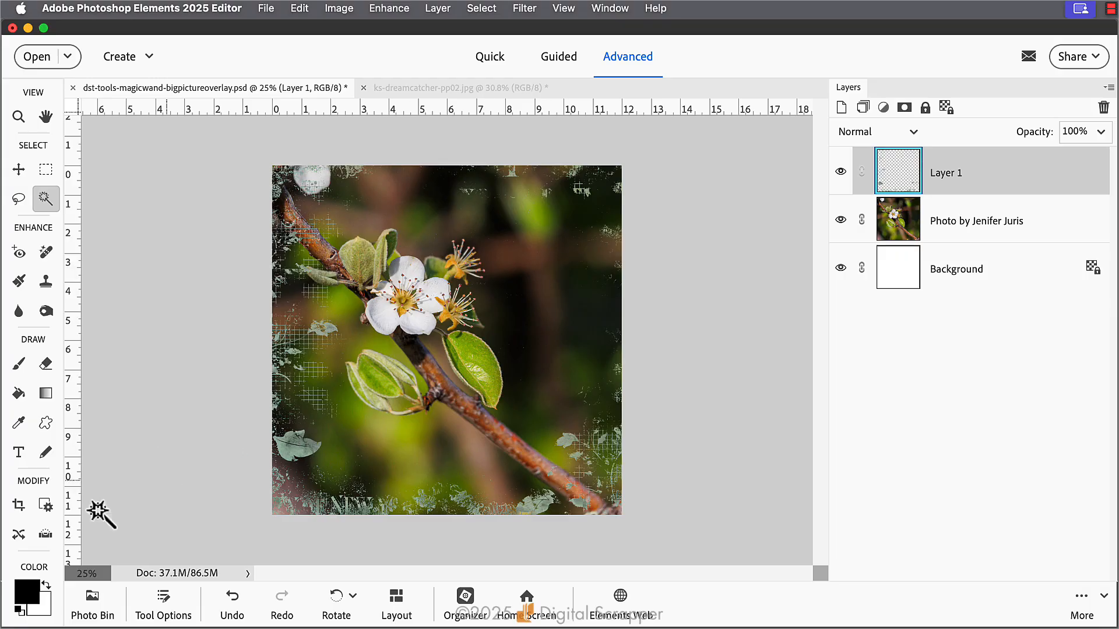
Set the foreground color to golden orange e5a620 by sampling the yellow stamens in the flower photo
click(33, 599)
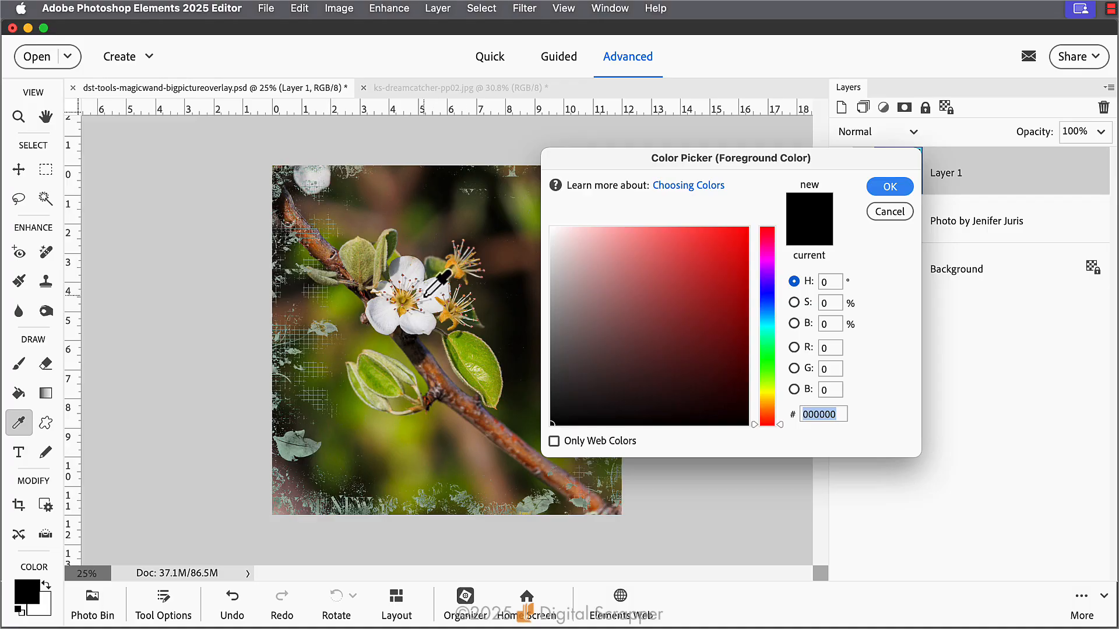
click(446, 313)
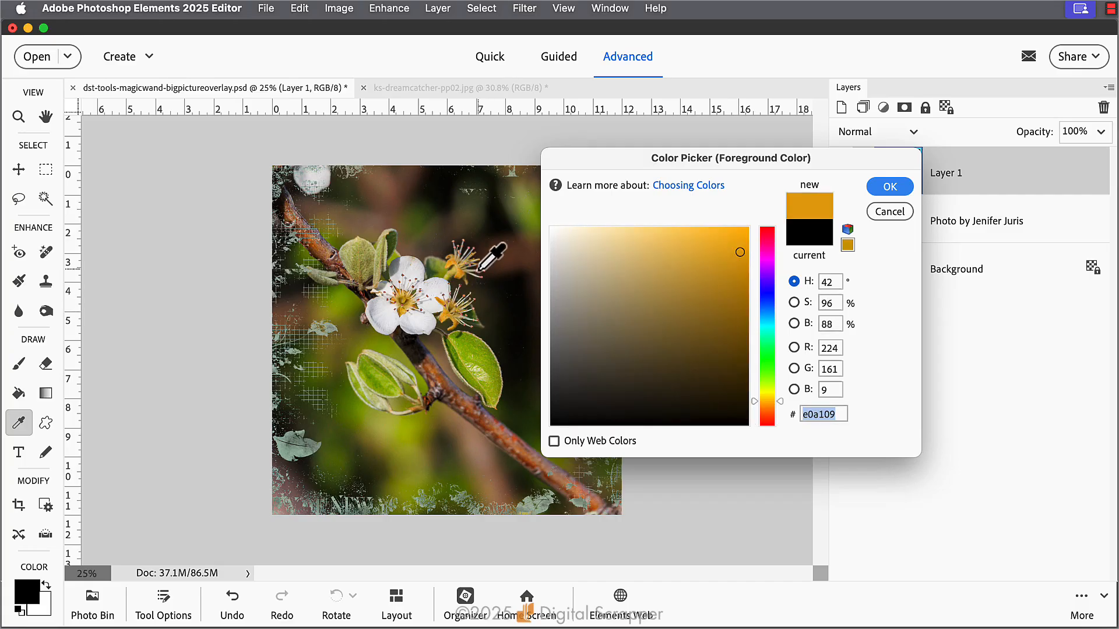
click(409, 304)
click(403, 309)
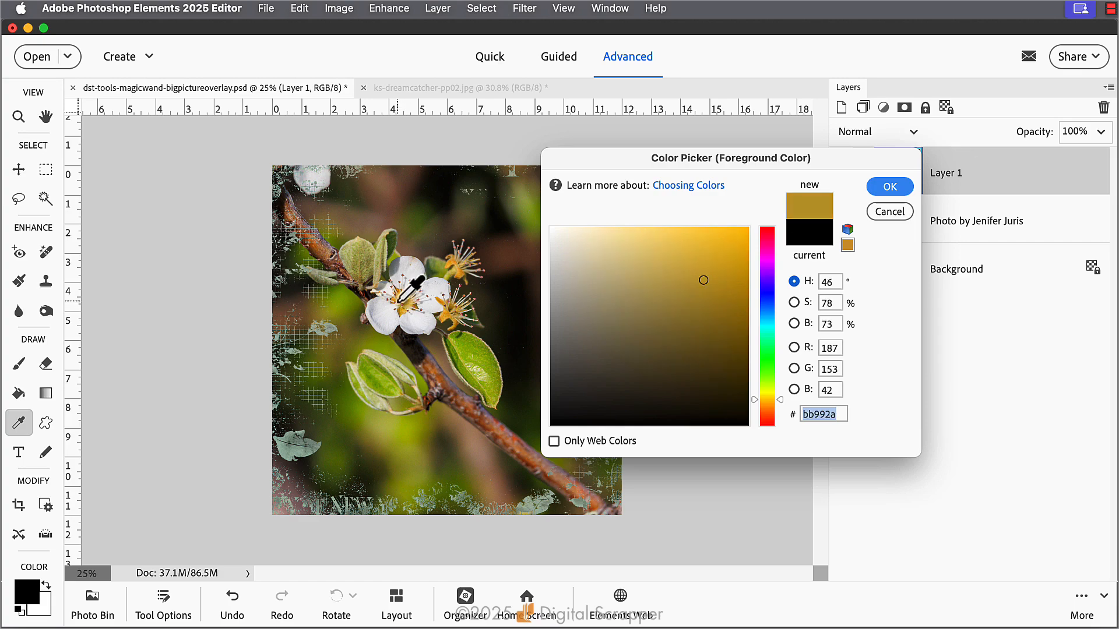
click(401, 313)
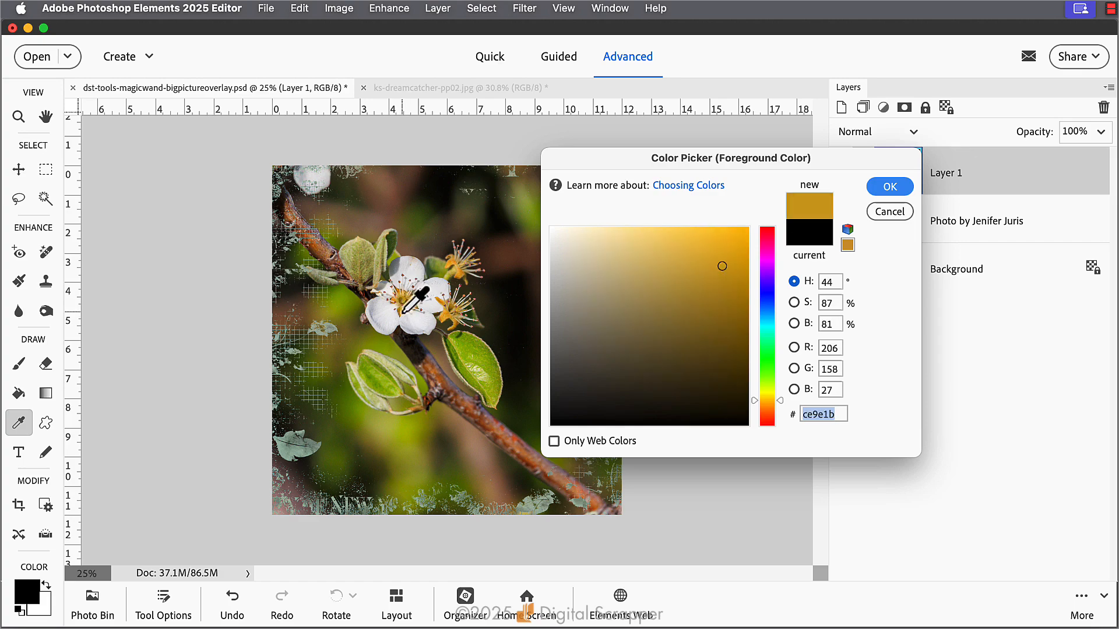
click(402, 312)
click(459, 276)
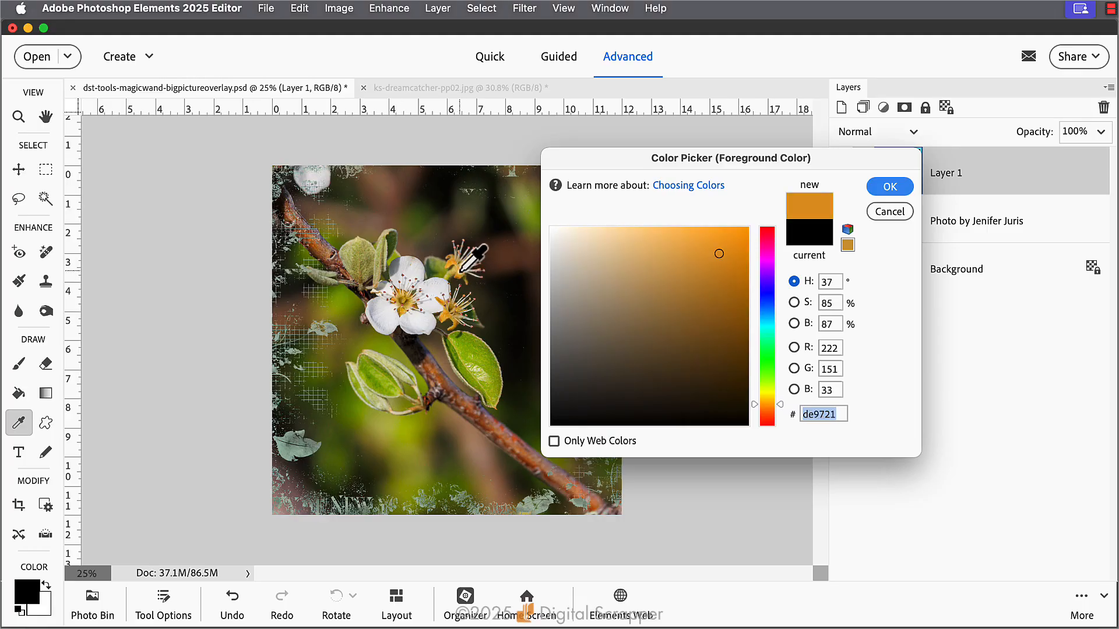
click(460, 275)
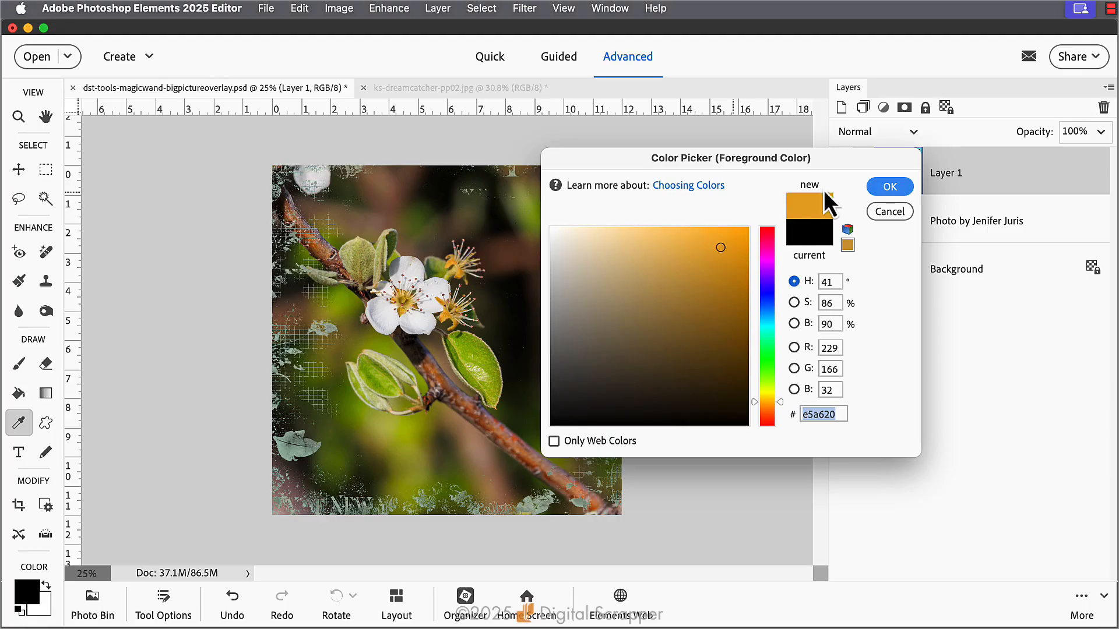
click(888, 187)
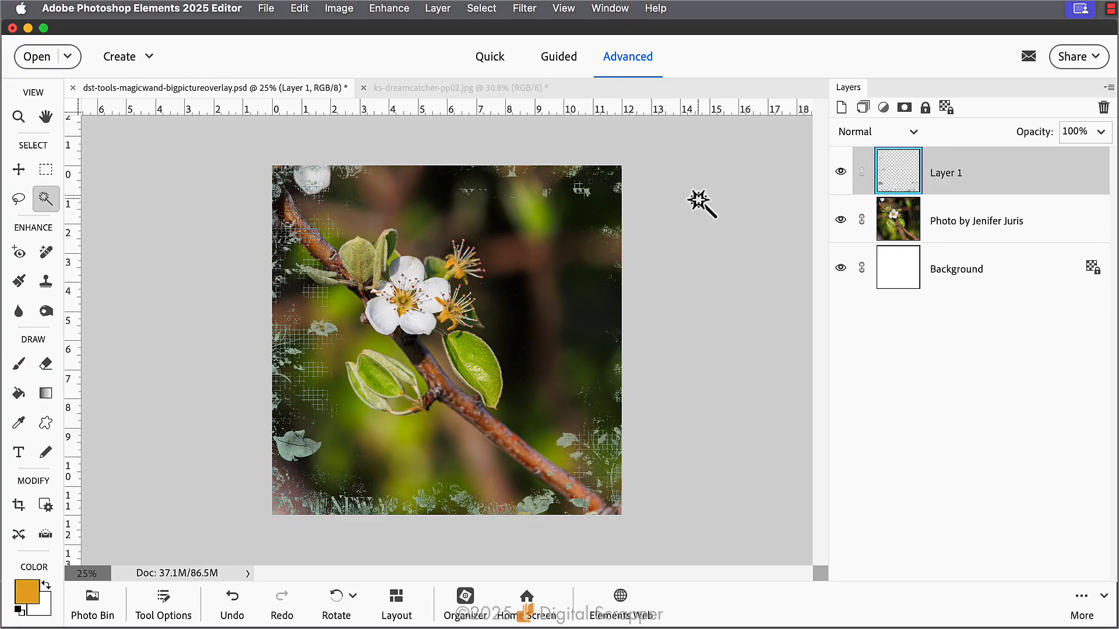
Fill only the existing pixels of the pasted overlay layer with the foreground color, and hide that layer
key(shift+alt+BackSpace)
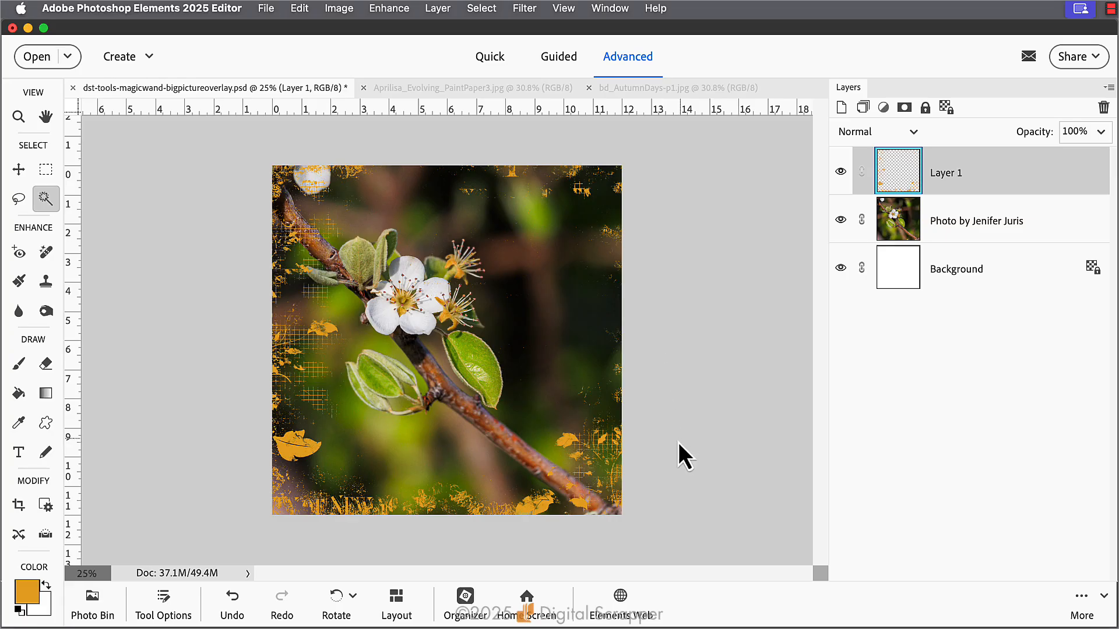
click(840, 171)
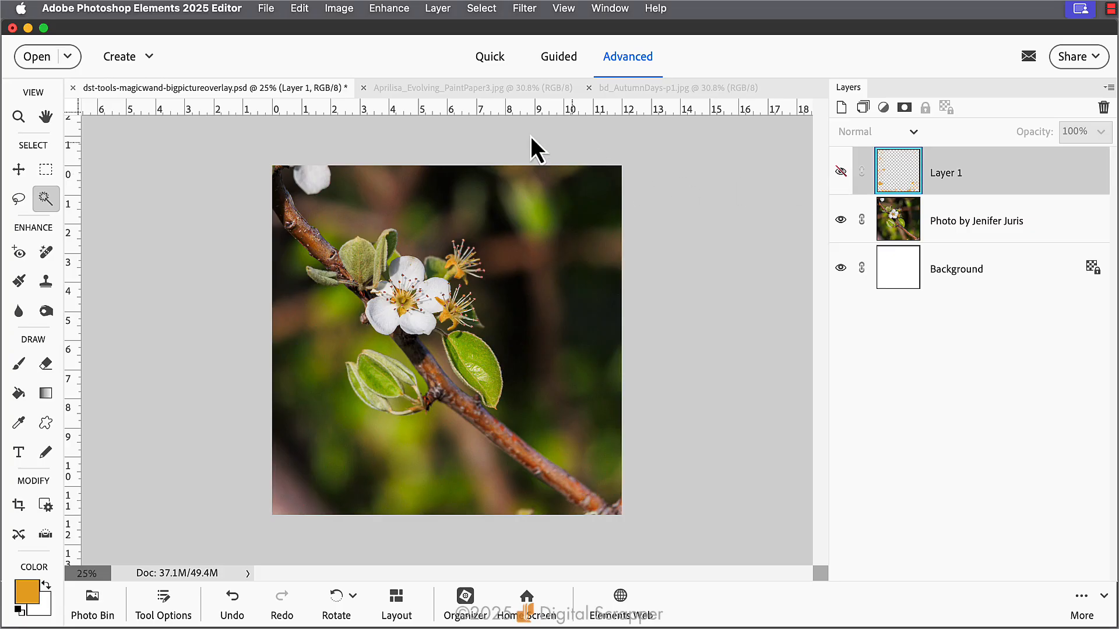
Switch to the Aprilisa_Evolving_PaintPaper3.jpg document, try a Magic Wand selection on the paper's upper part, and deselect it
click(454, 89)
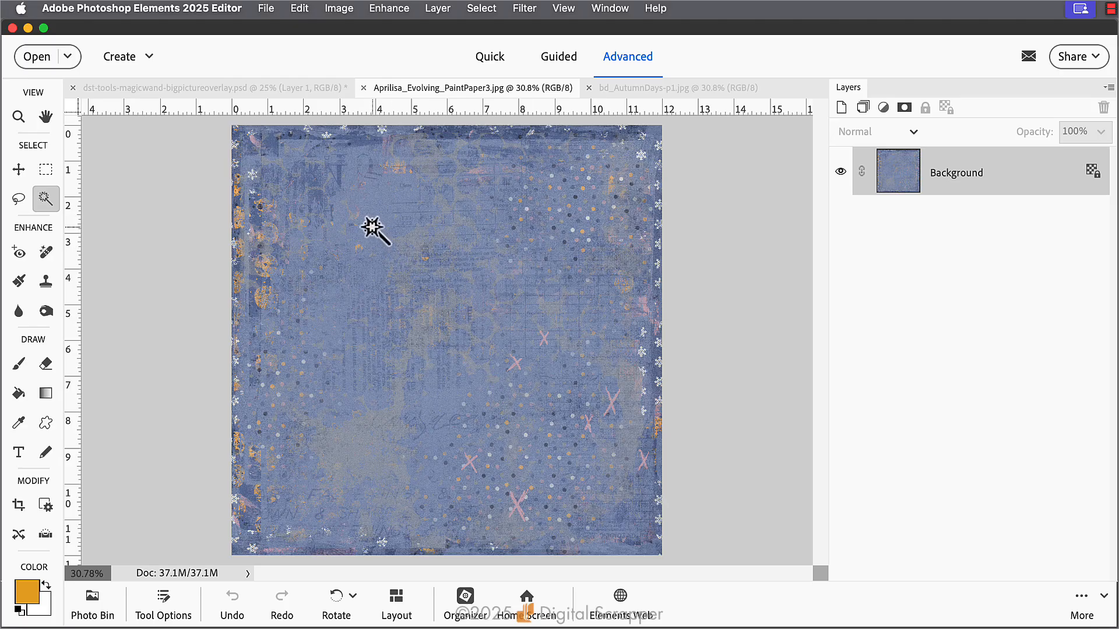
click(375, 207)
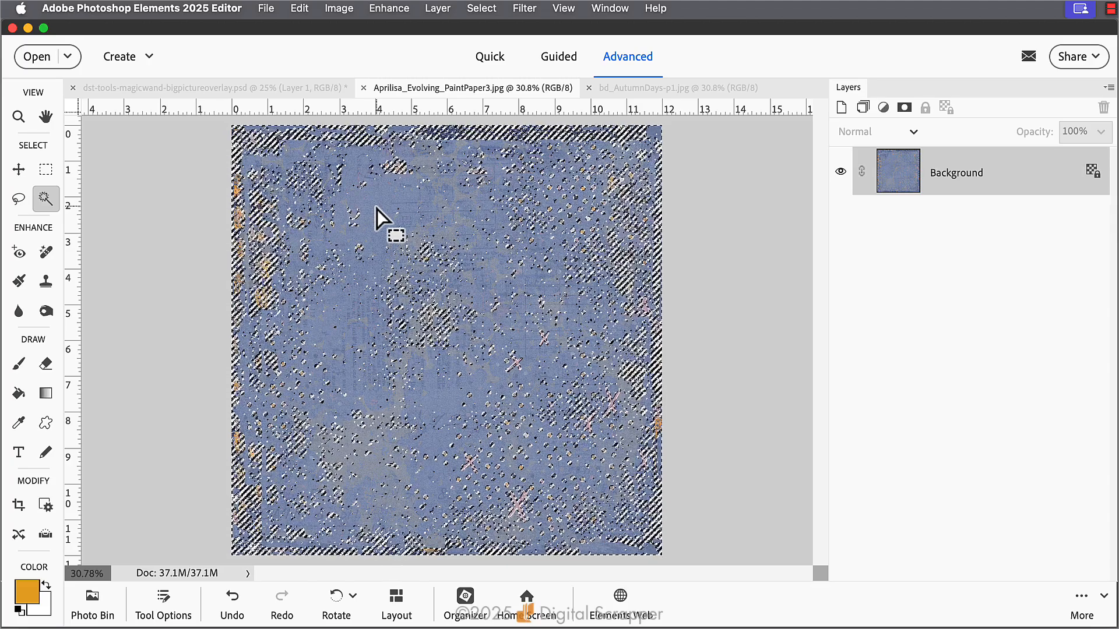
key(super+d)
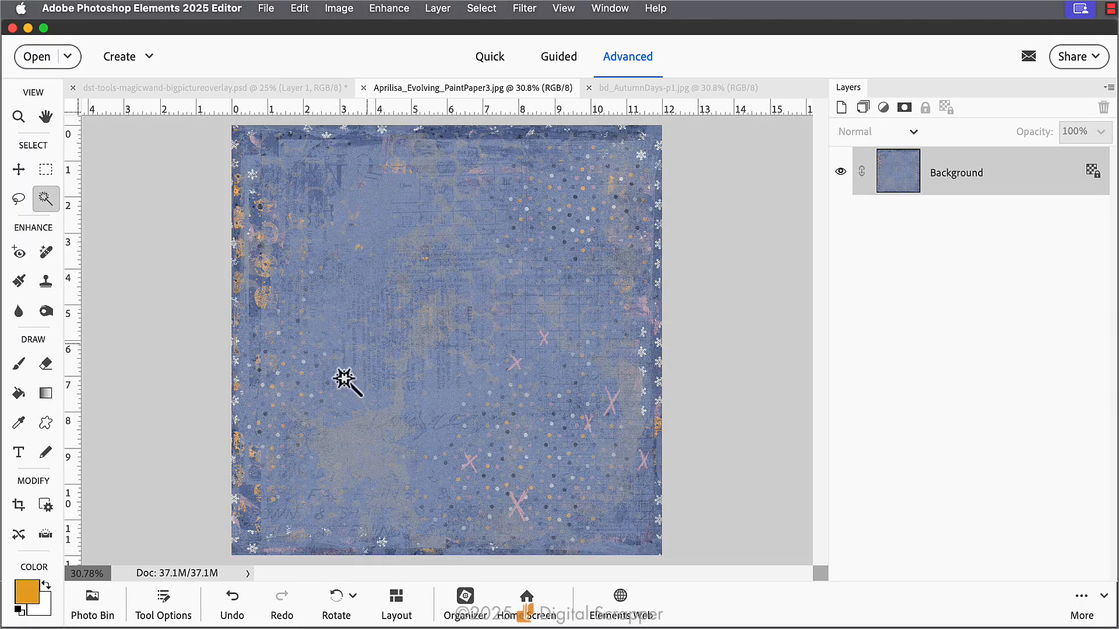
Set the Magic Wand tolerance to 15 and select the dark dots across the blue paper
click(163, 603)
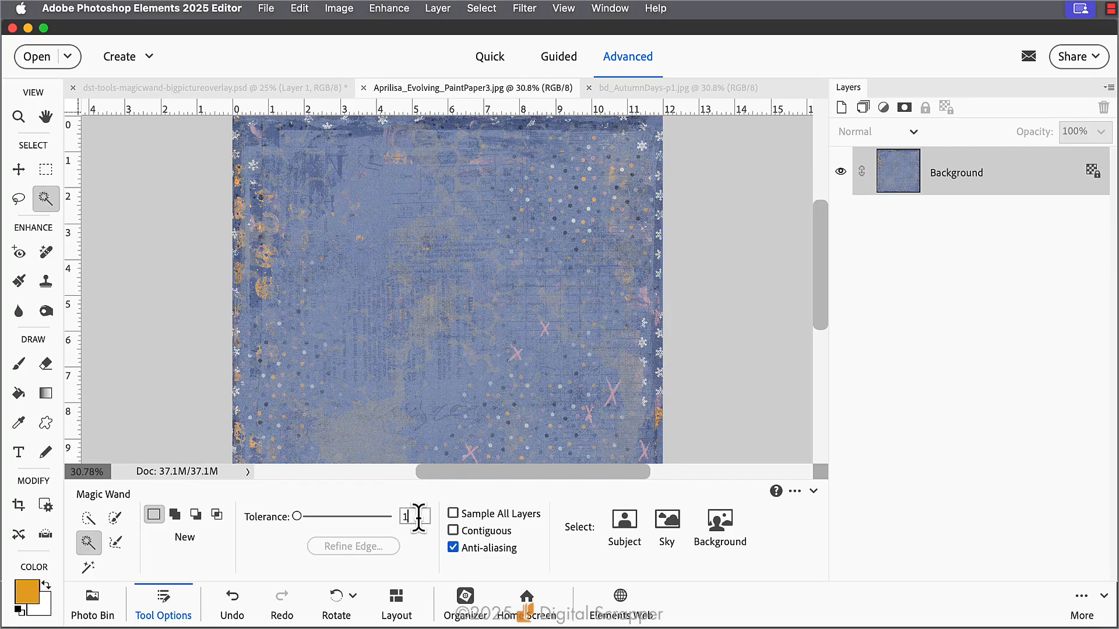
click(164, 597)
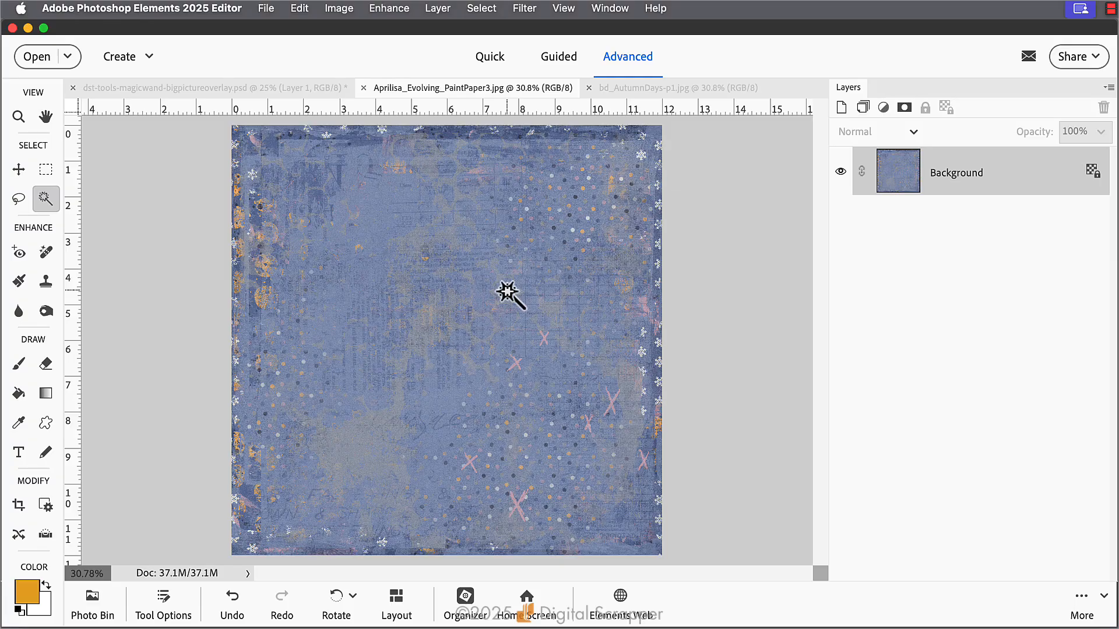
key(super+equal)
key(super+equal)
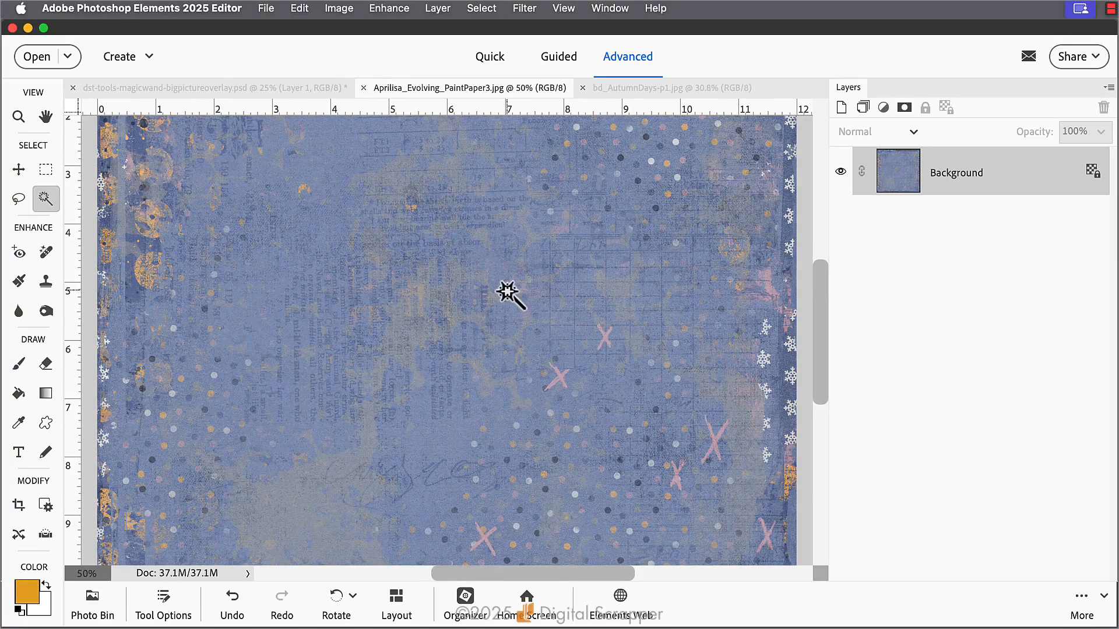
scroll(542, 262, right, 3)
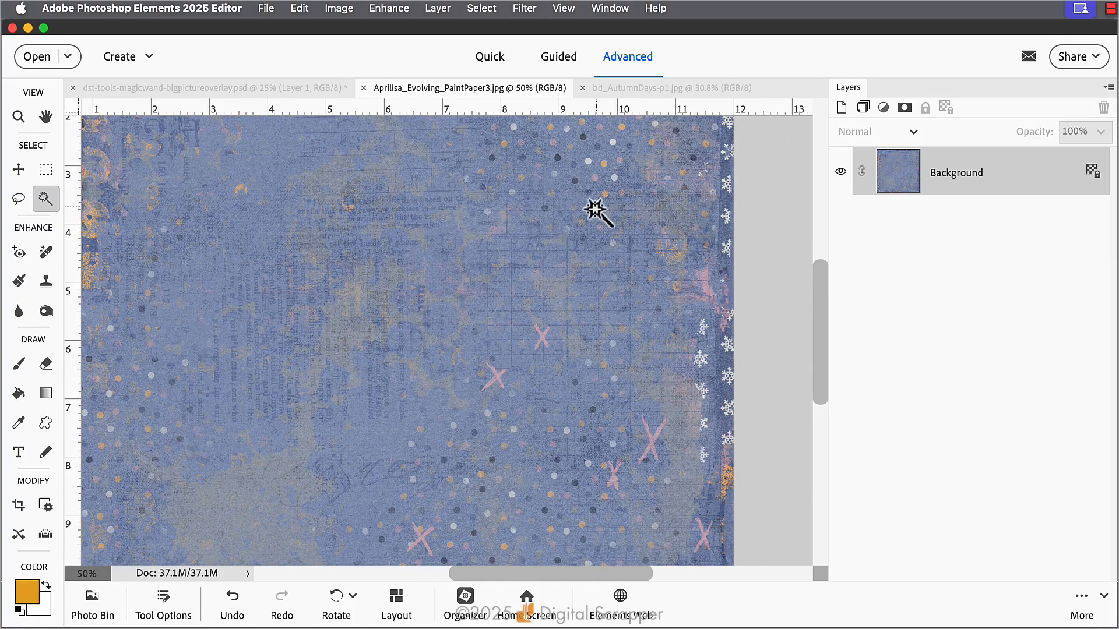
click(592, 207)
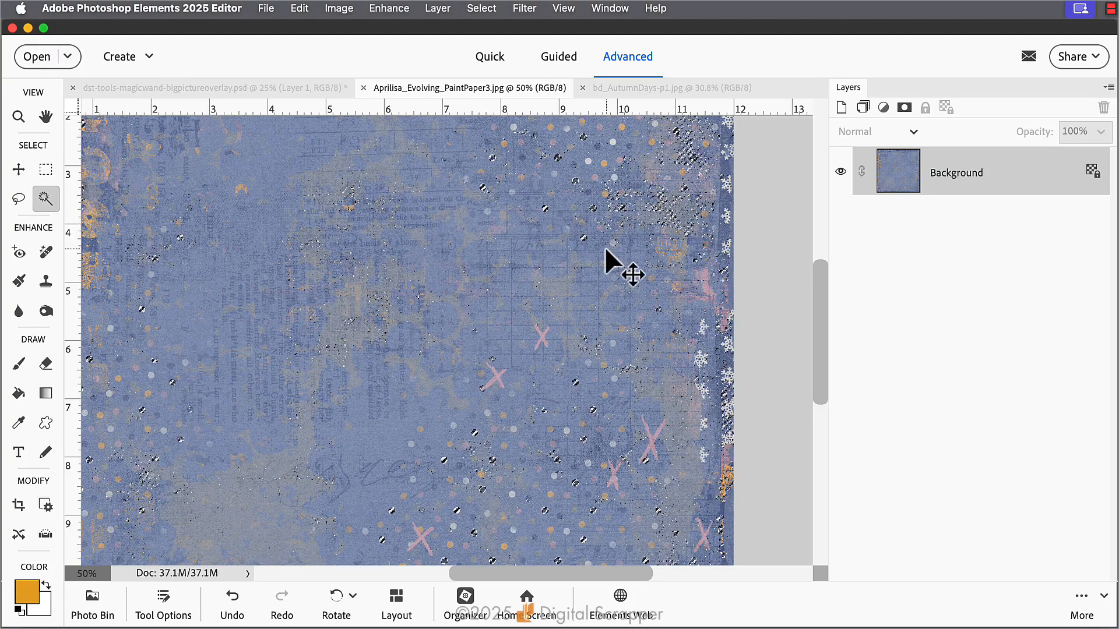
key(super+0)
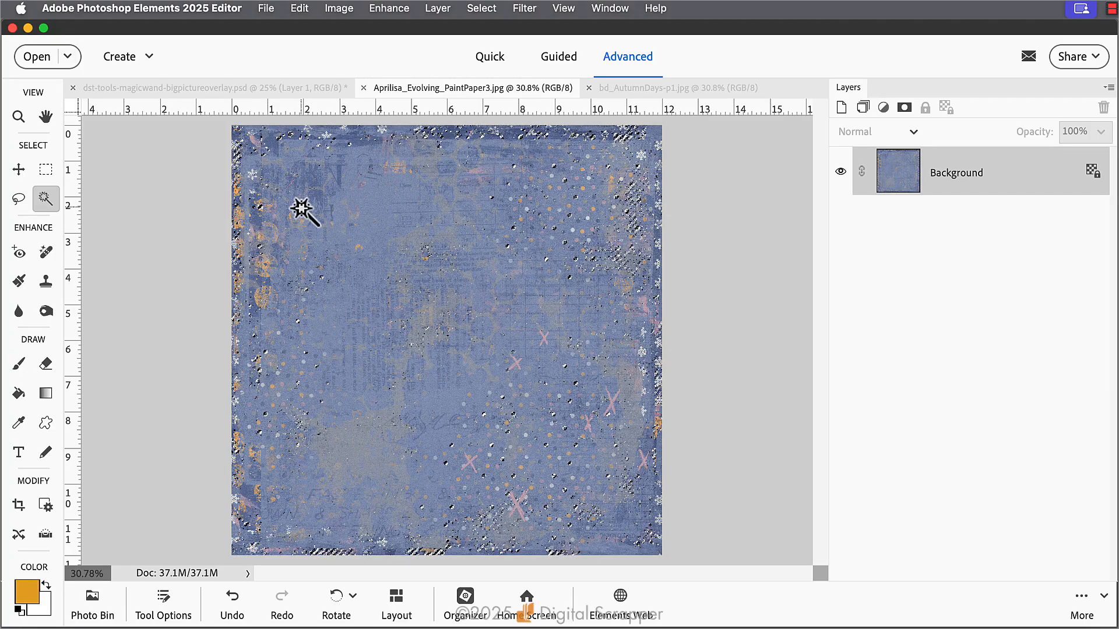
Switch the Magic Wand to Add mode and add the pink X marks to the selection
click(168, 603)
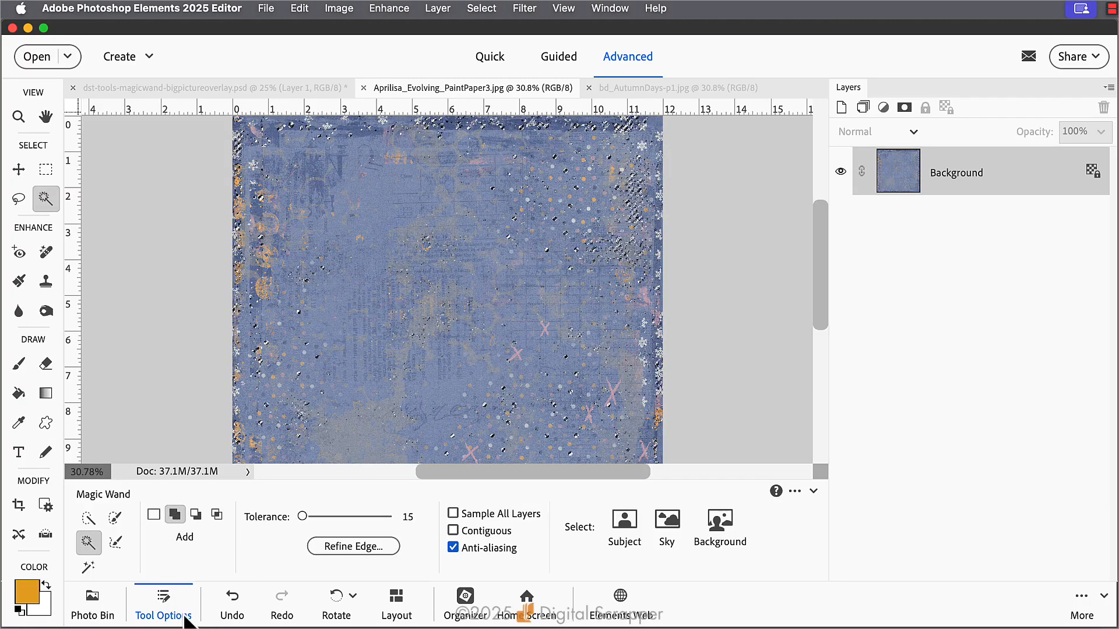
click(165, 606)
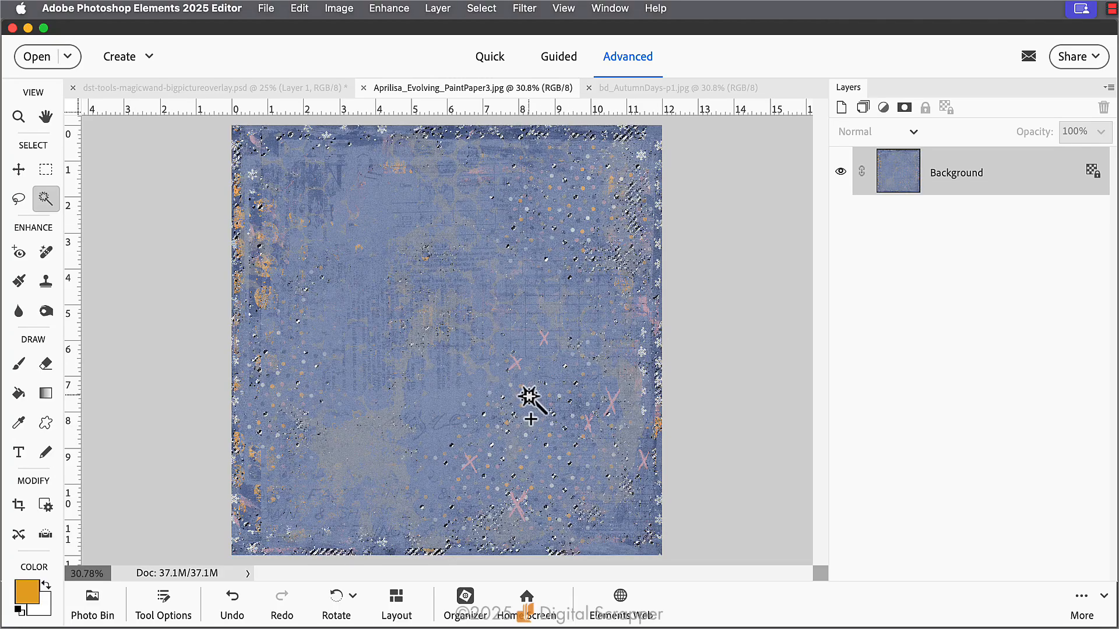
click(515, 364)
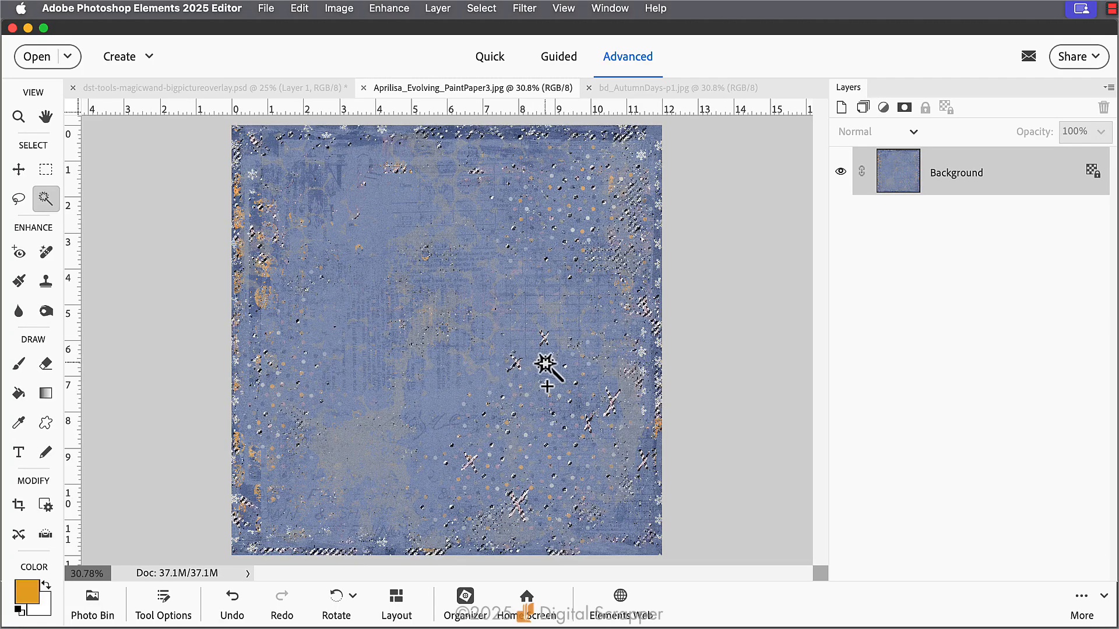
Add the orange dots of the blue paper to the selection
key(super+equal)
key(super+equal)
key(super+equal)
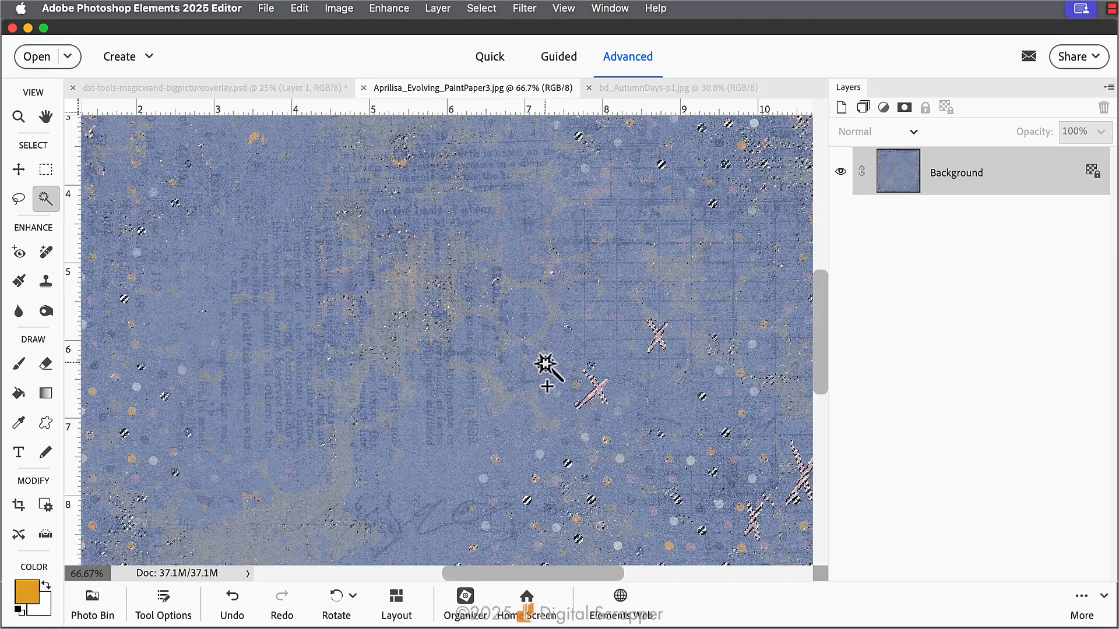
scroll(545, 364, down, 6)
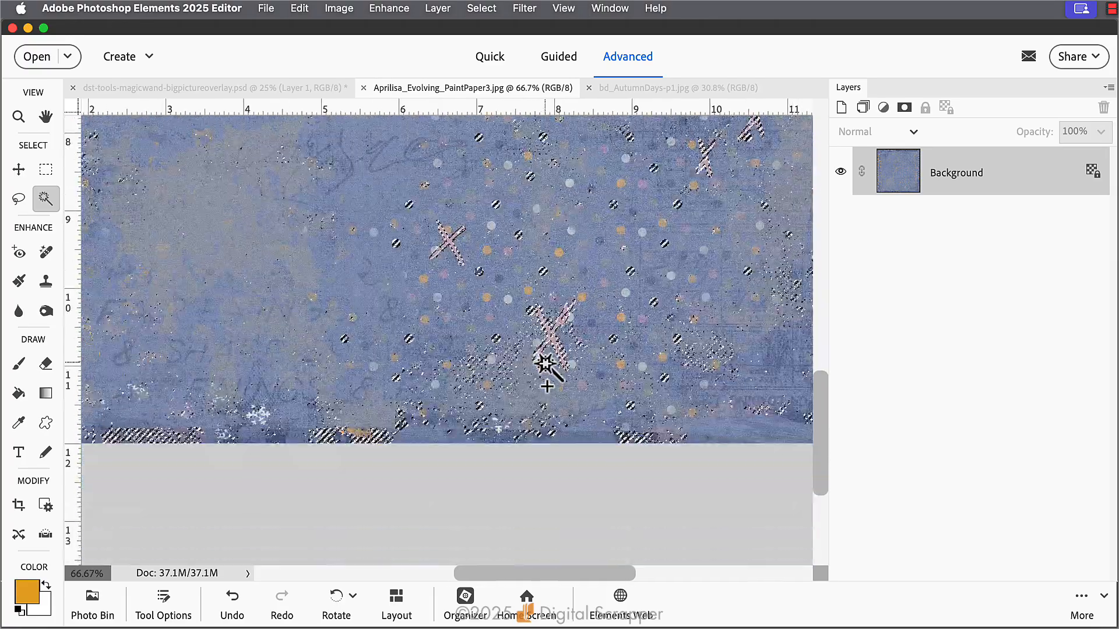
click(581, 298)
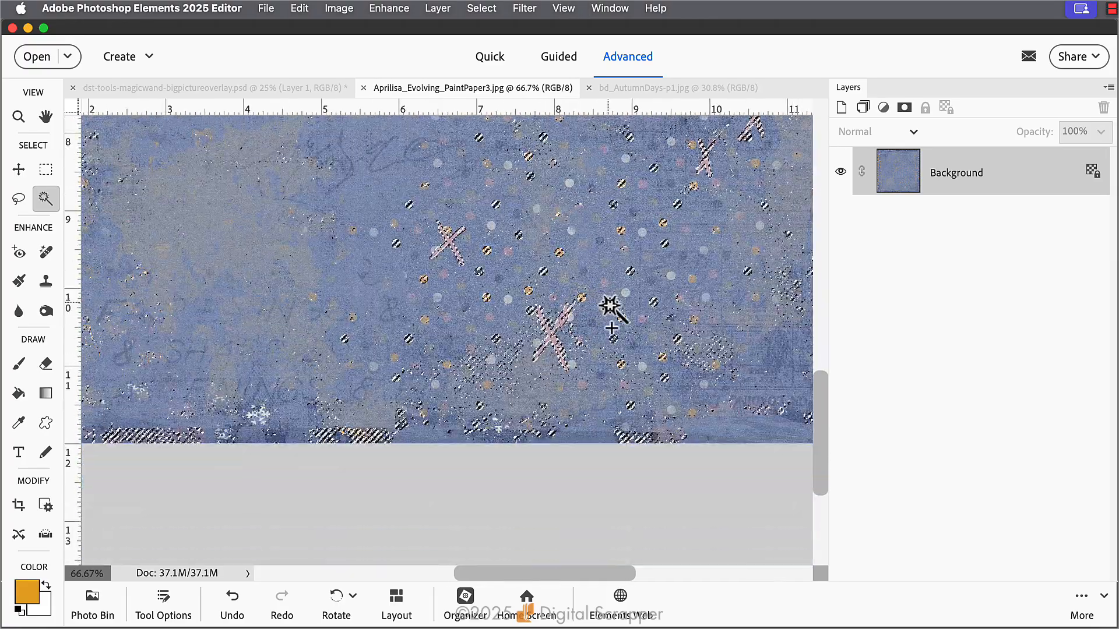
key(super+0)
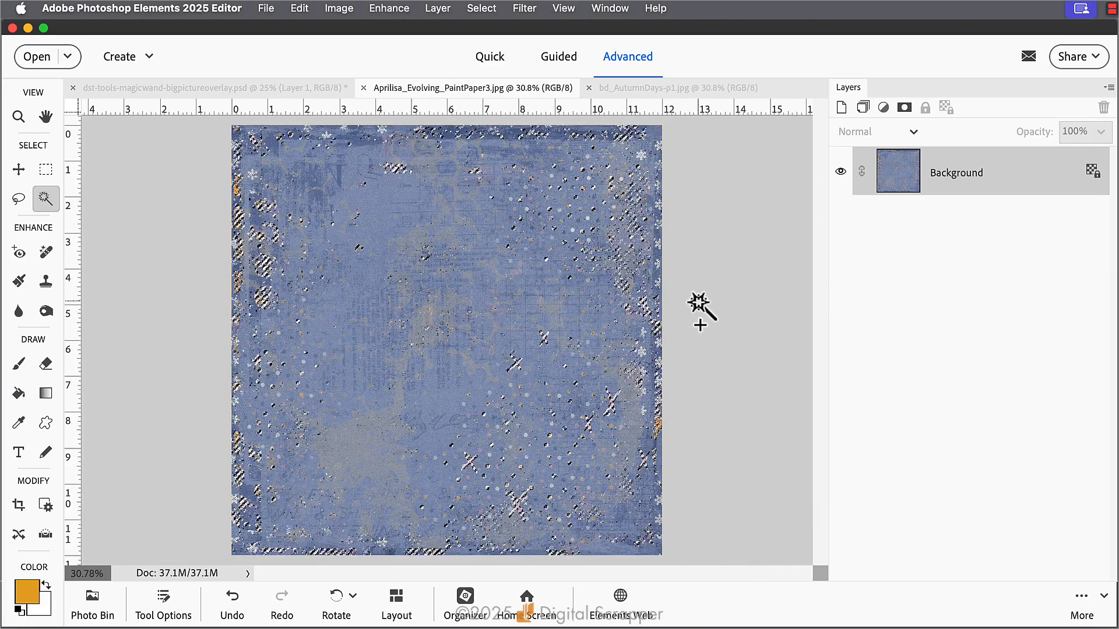
Paste the copied dots and X marks into dst-tools-magicwand-bigpictureoverlay.psd as a new layer and fill only their pixels with the foreground color
click(234, 92)
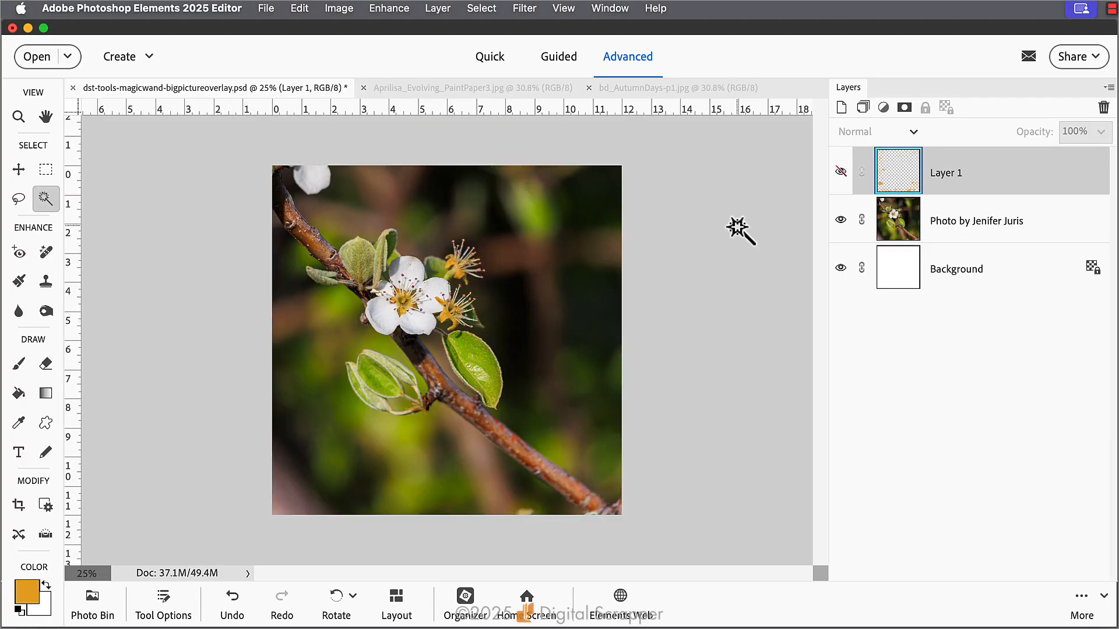
key(super+v)
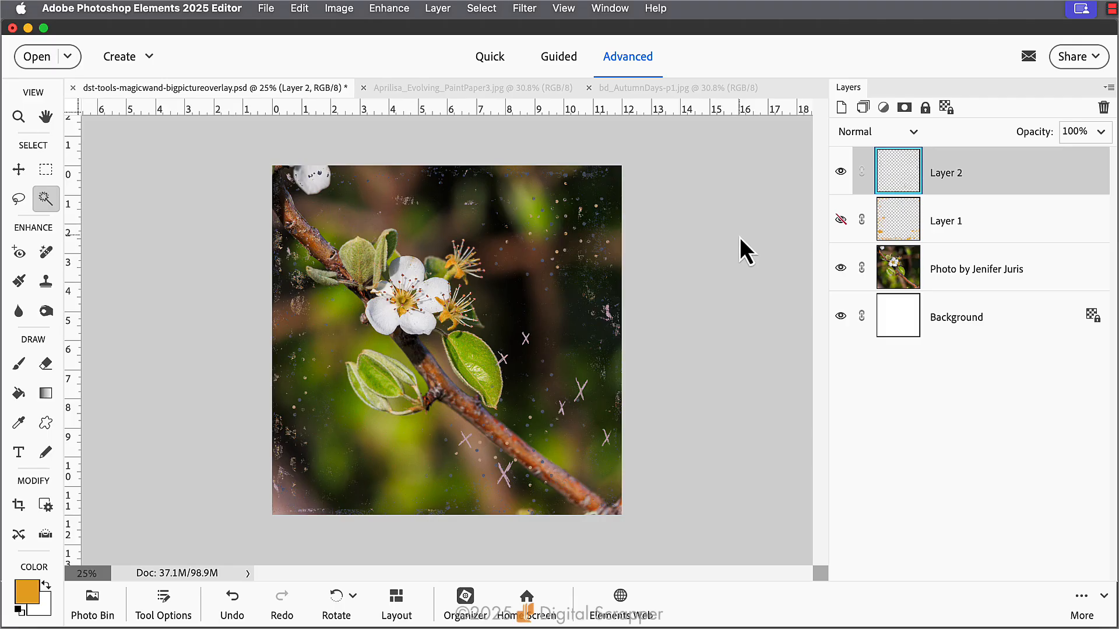
key(alt+shift+BackSpace)
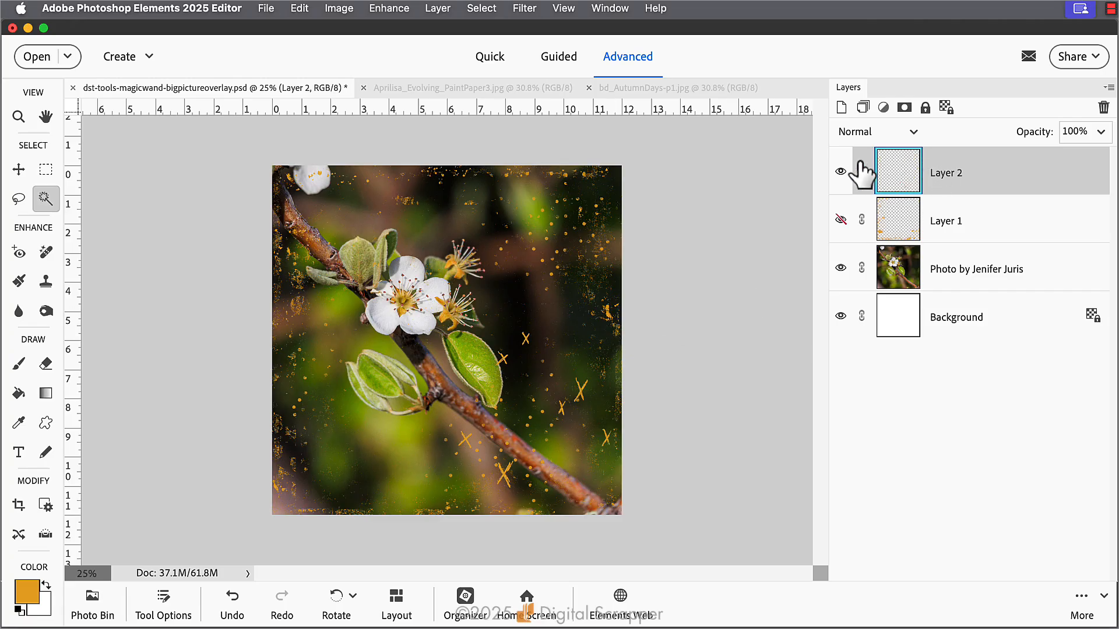
Hide Layer 2, switch to bd_AutumnDays-p1.jpg and set the Magic Wand to New selection mode
click(841, 171)
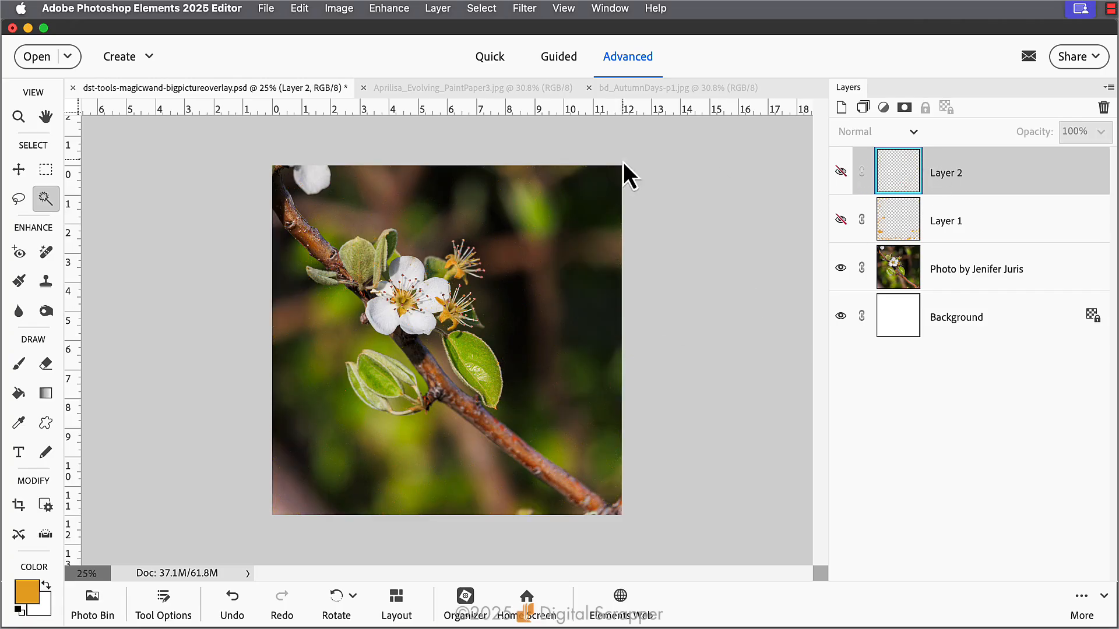
click(654, 91)
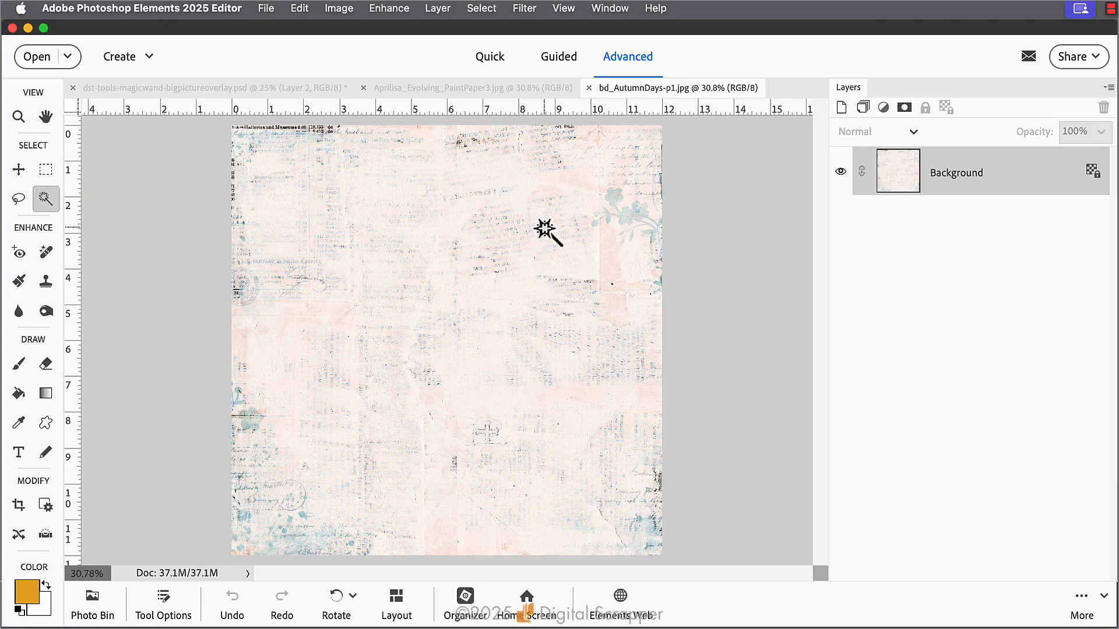
click(166, 601)
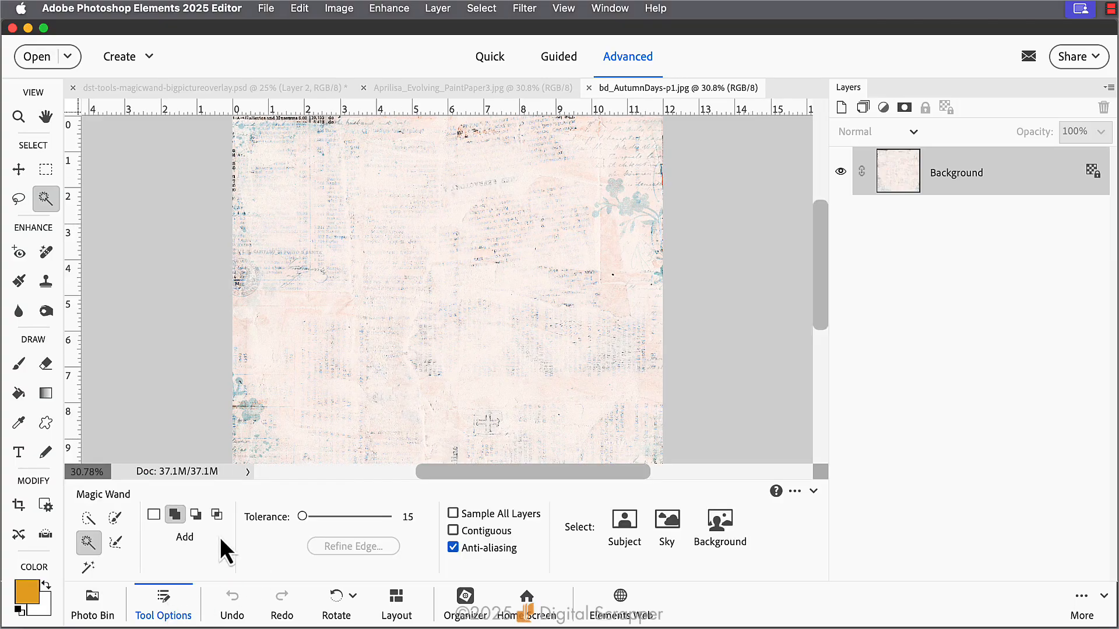
click(154, 516)
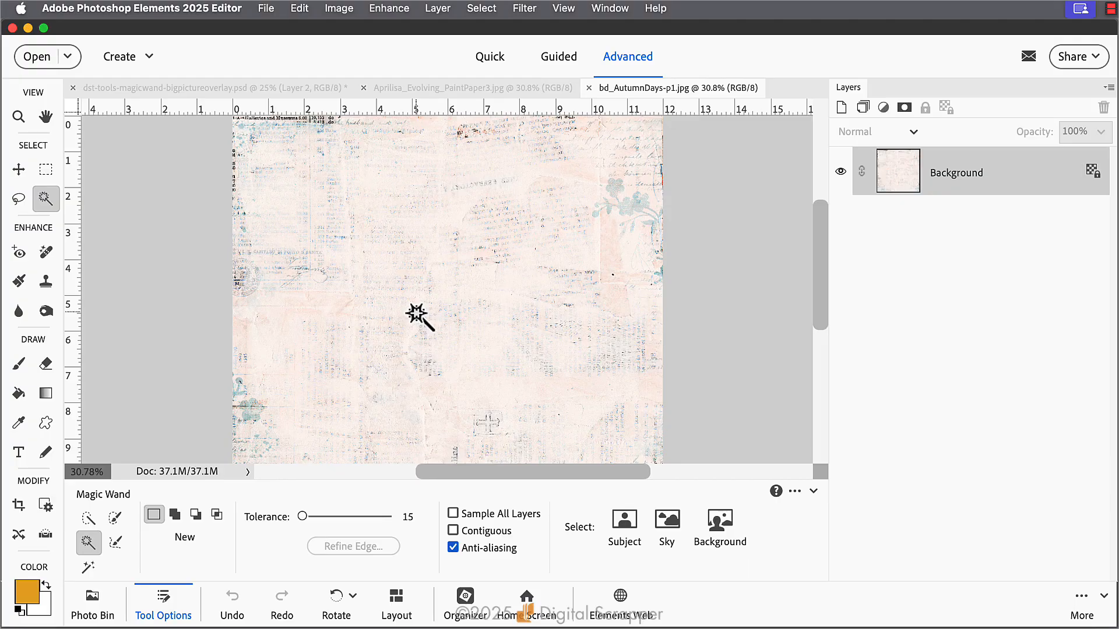
Try selecting the blue flowers and matching text marks with the Magic Wand at tolerance 15, and undo the selection
key(super+equal)
key(super+equal)
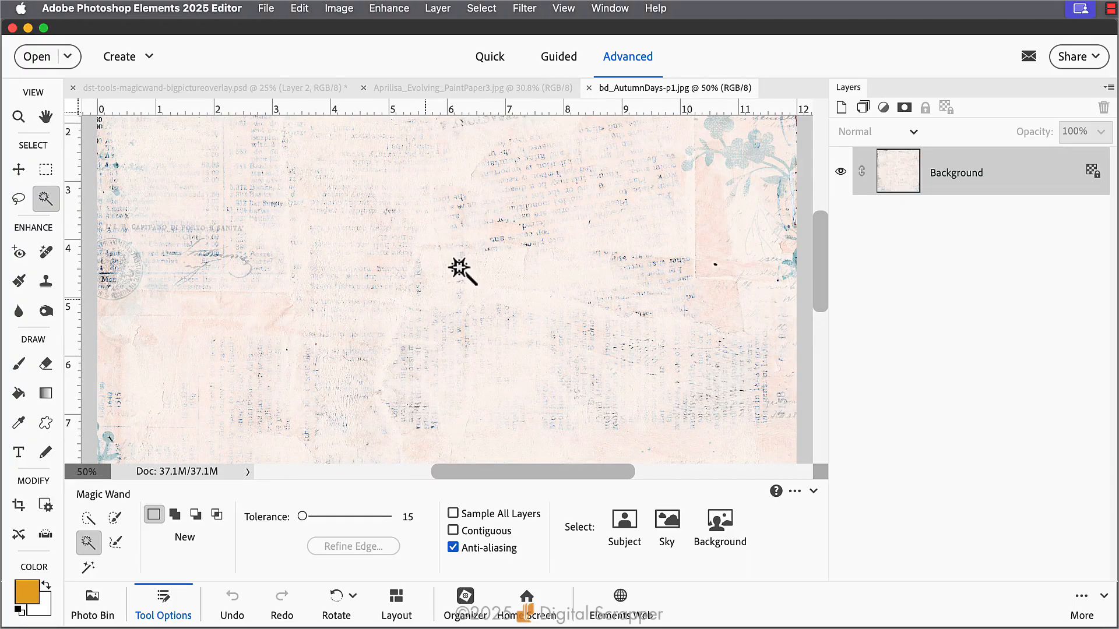
click(757, 157)
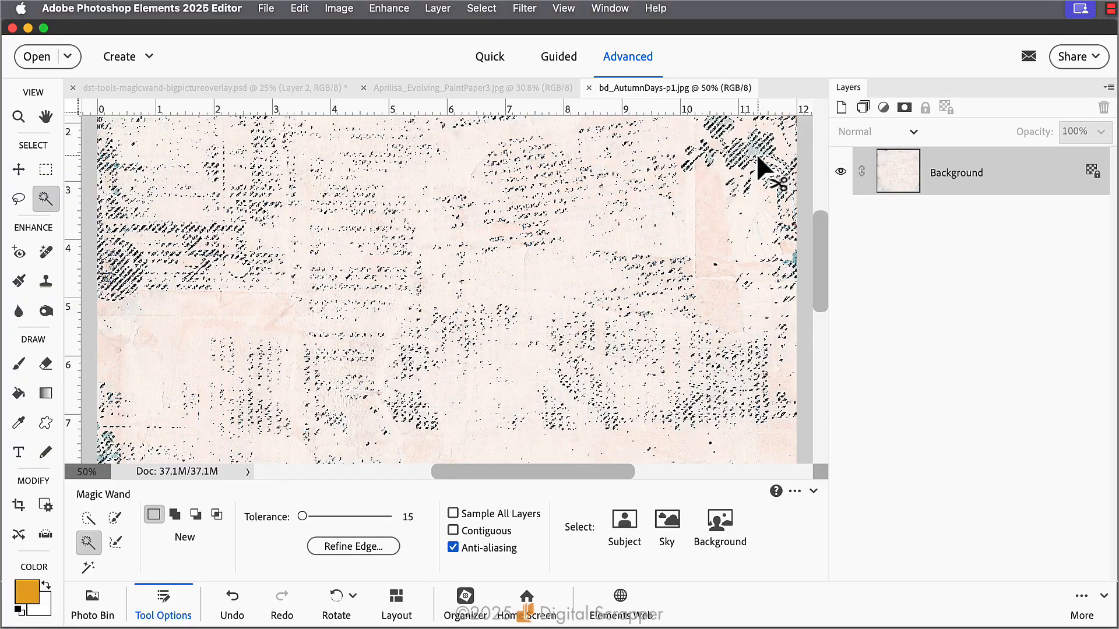
key(super+0)
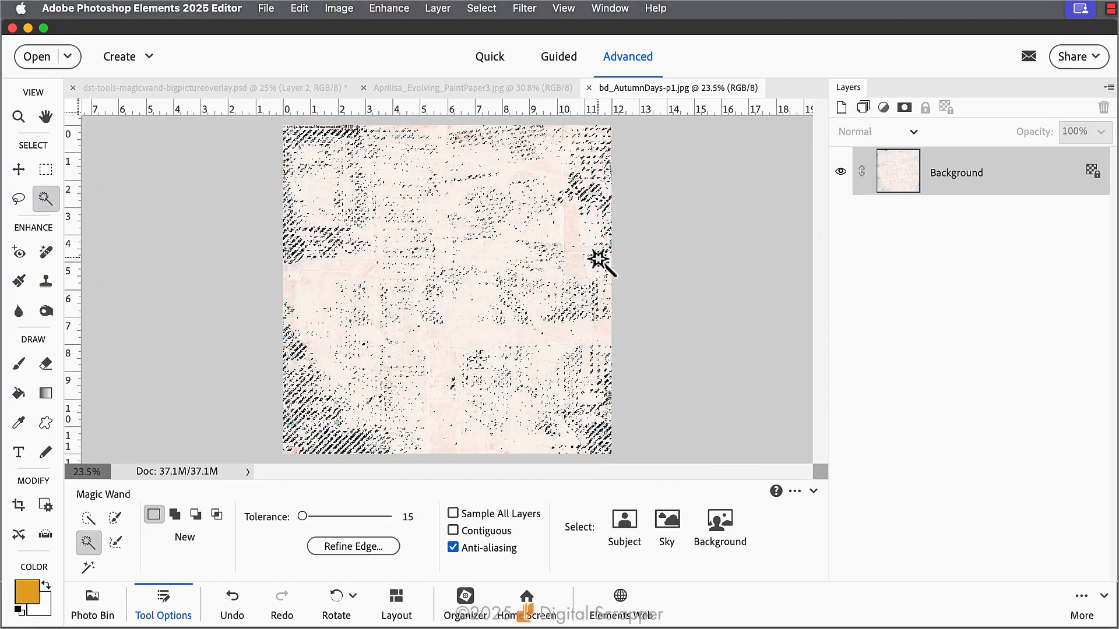
key(super+z)
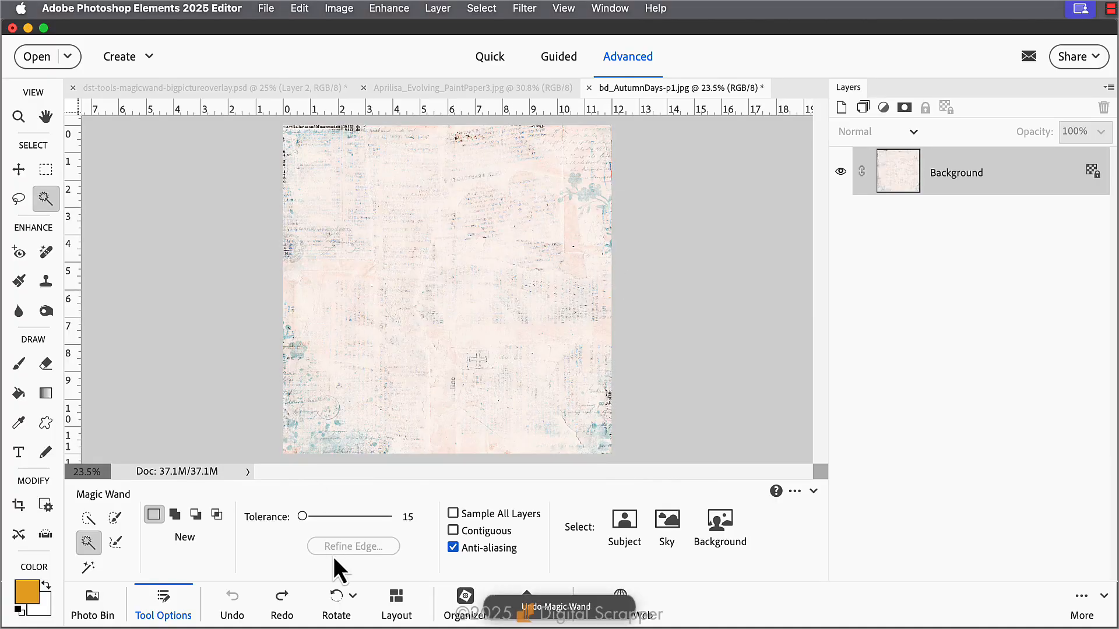
Set the Magic Wand tolerance to 10 and select the blue flowers and matching text marks across the paper
click(423, 515)
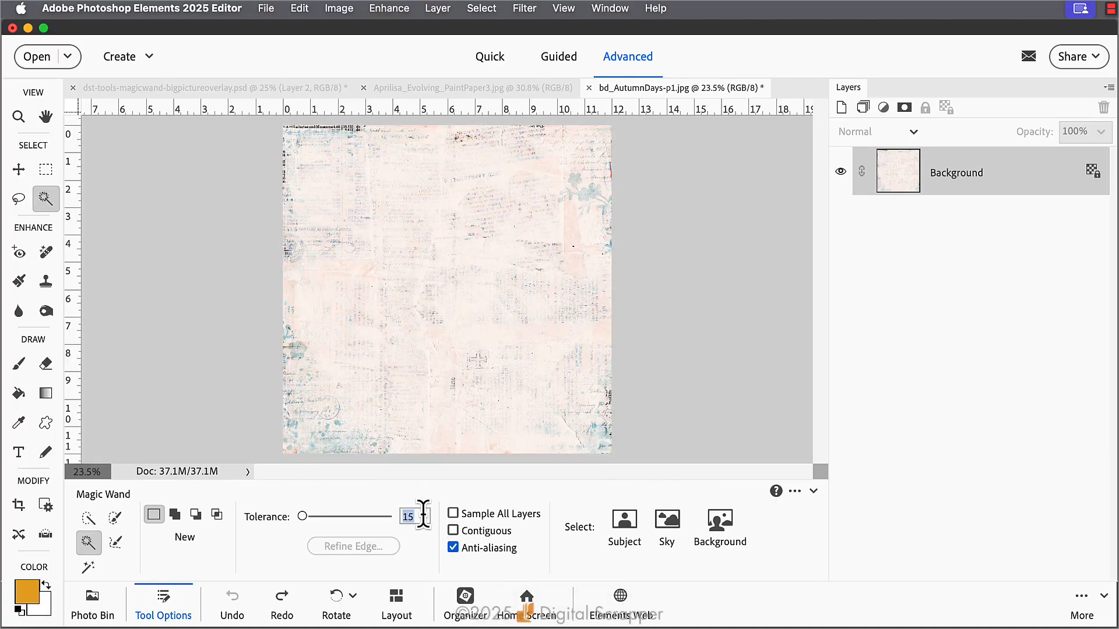
text(10)
click(589, 196)
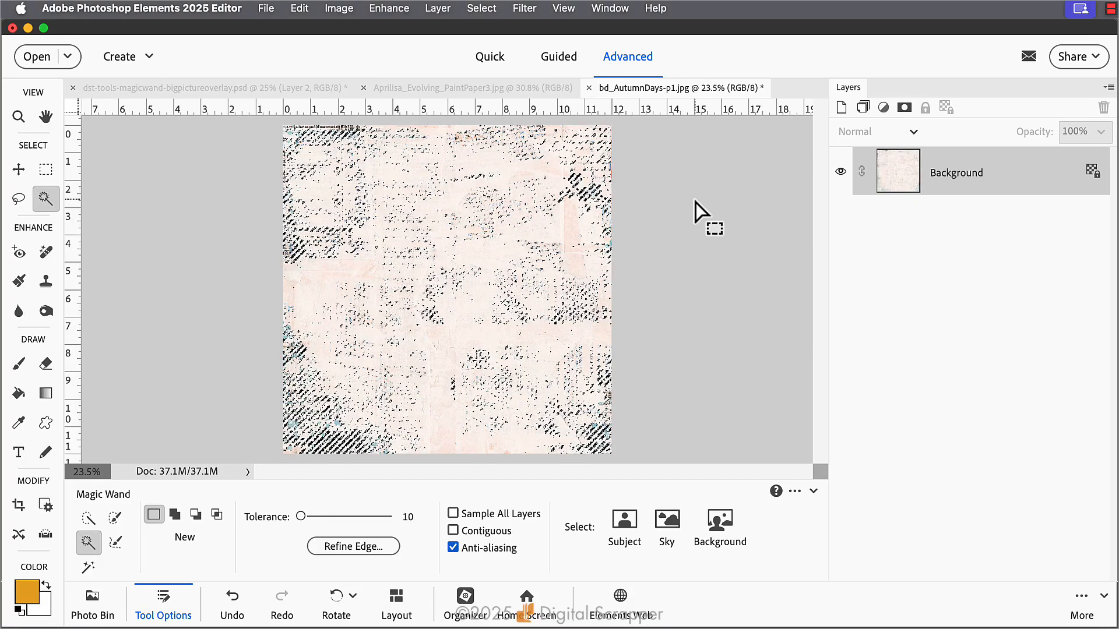
Paste the copied flower and text pattern into dst-tools-magicwand-bigpictureoverlay.psd as a new layer and fill only its pixels with the golden foreground color
click(232, 87)
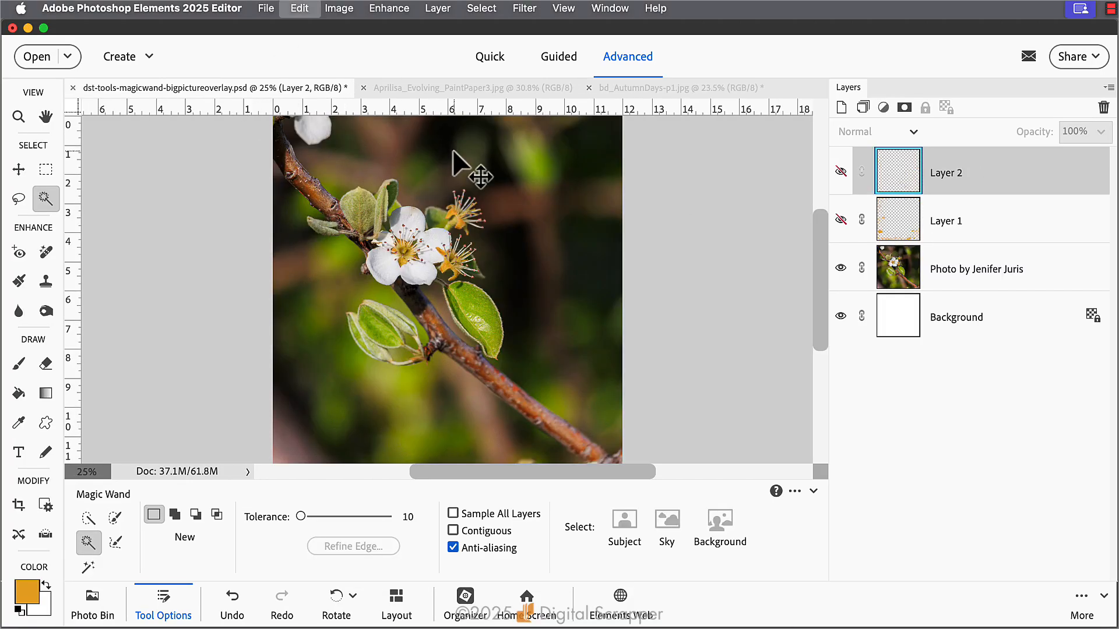
drag(452, 148, 452, 148)
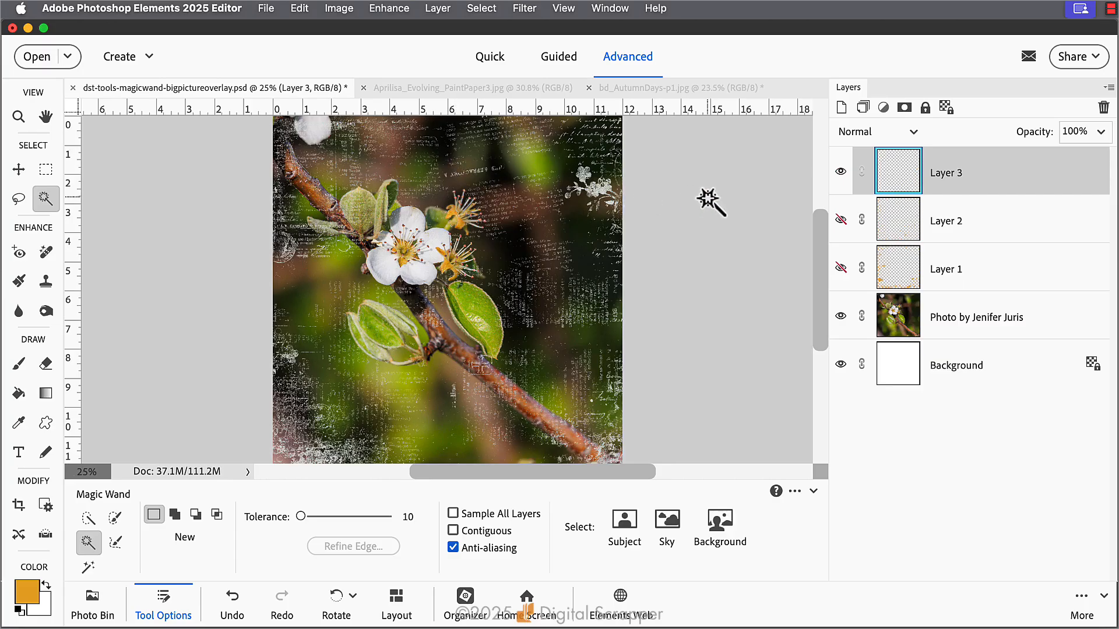
key(alt+shift+BackSpace)
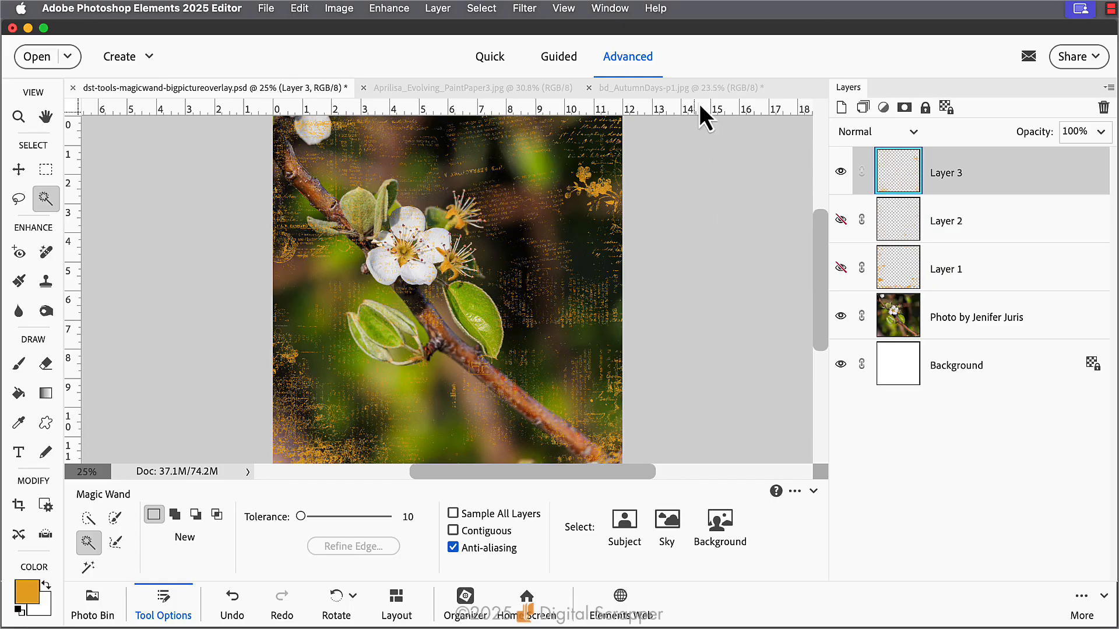
click(163, 599)
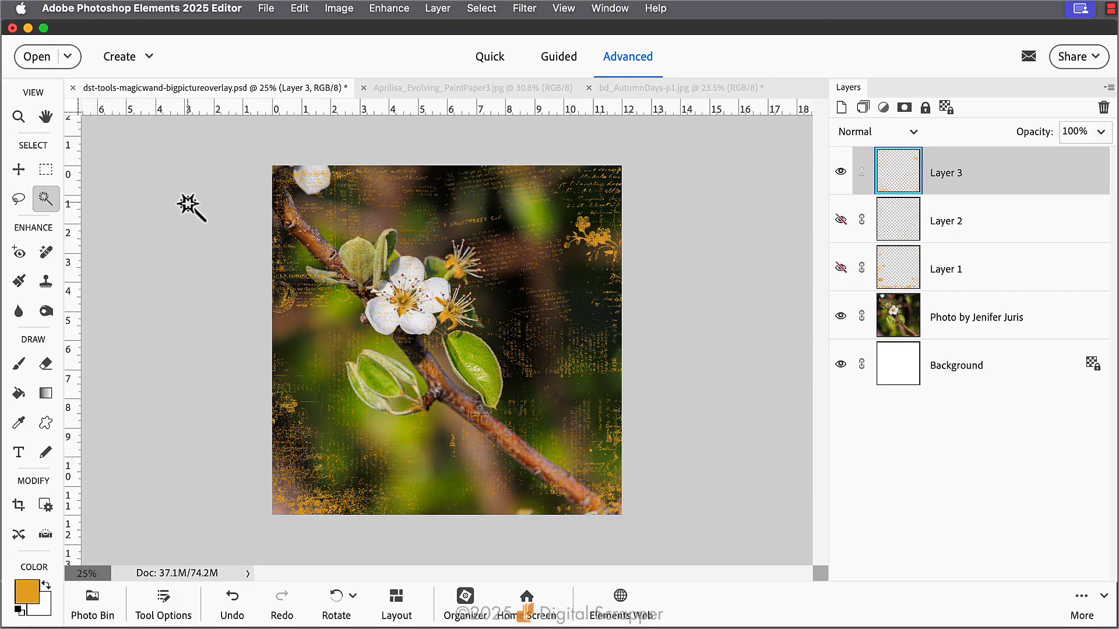
Select the subject on the flower photo layer and add a layer mask to Layer 3 that hides the overlay over that subject
click(987, 320)
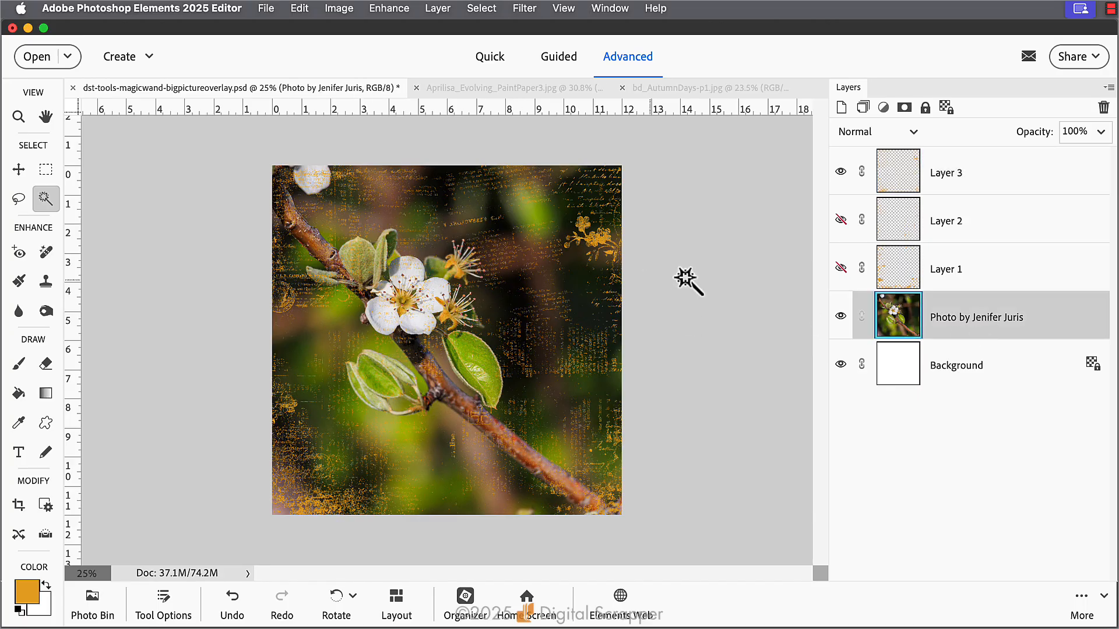
click(489, 12)
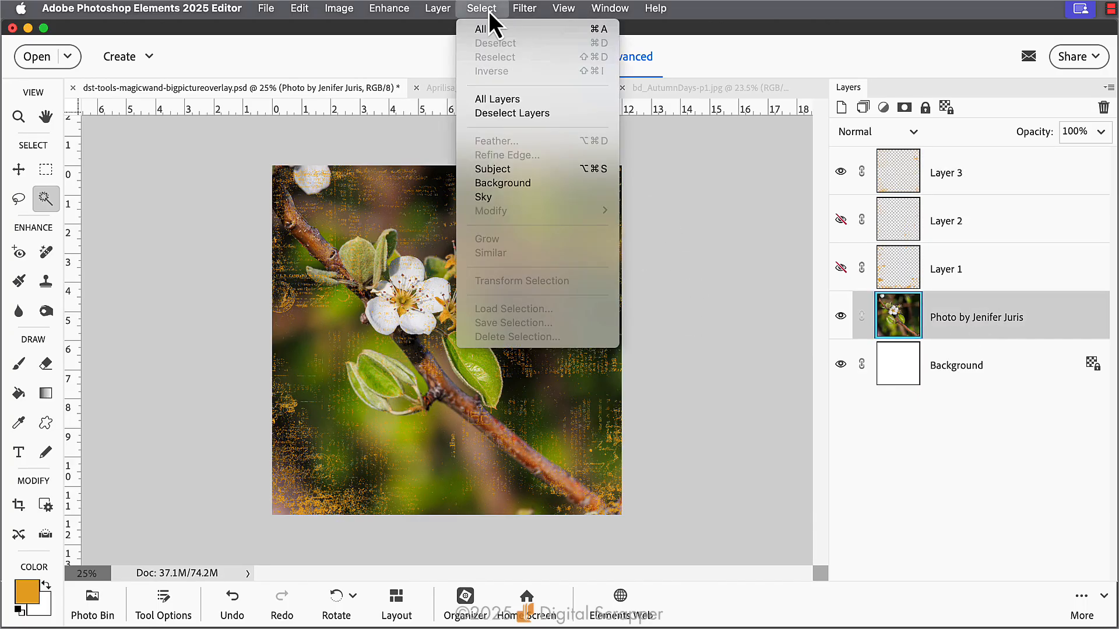
click(517, 168)
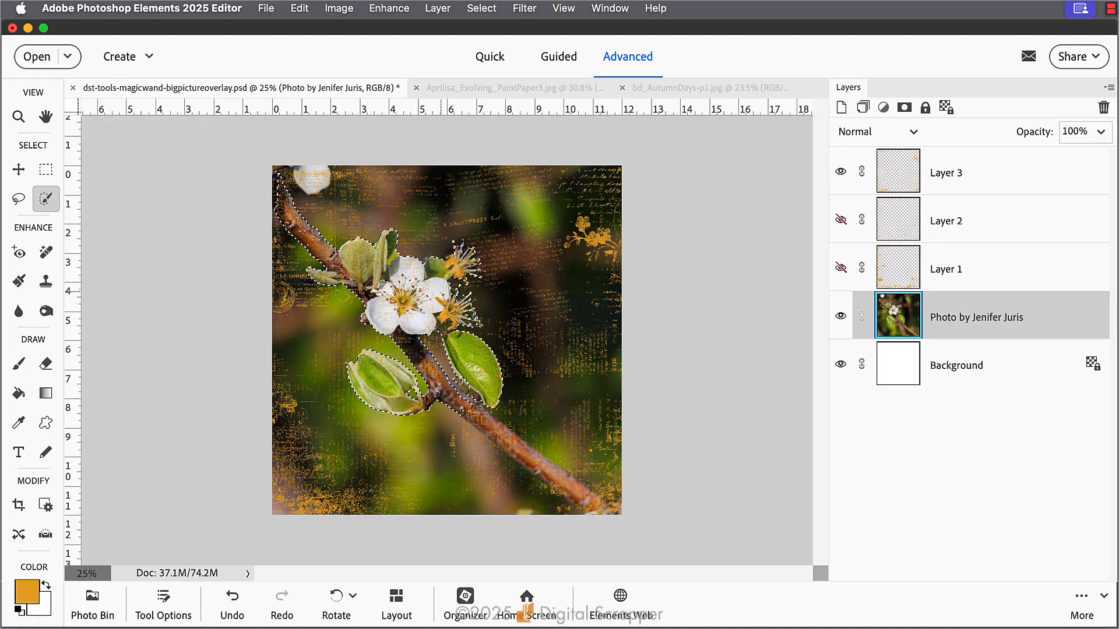
click(984, 173)
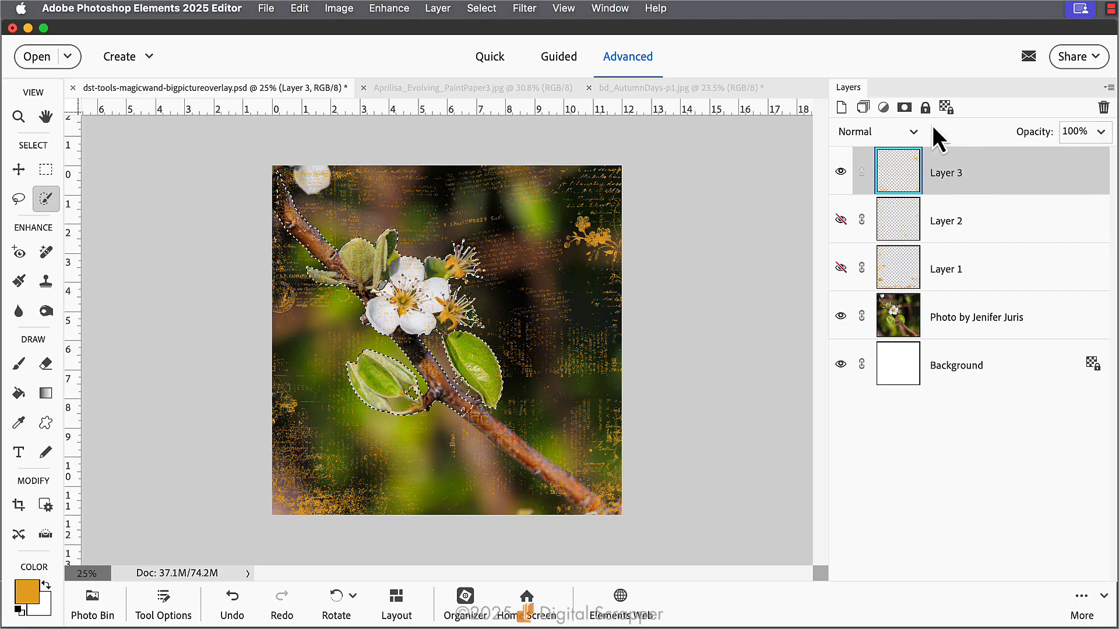
click(904, 109)
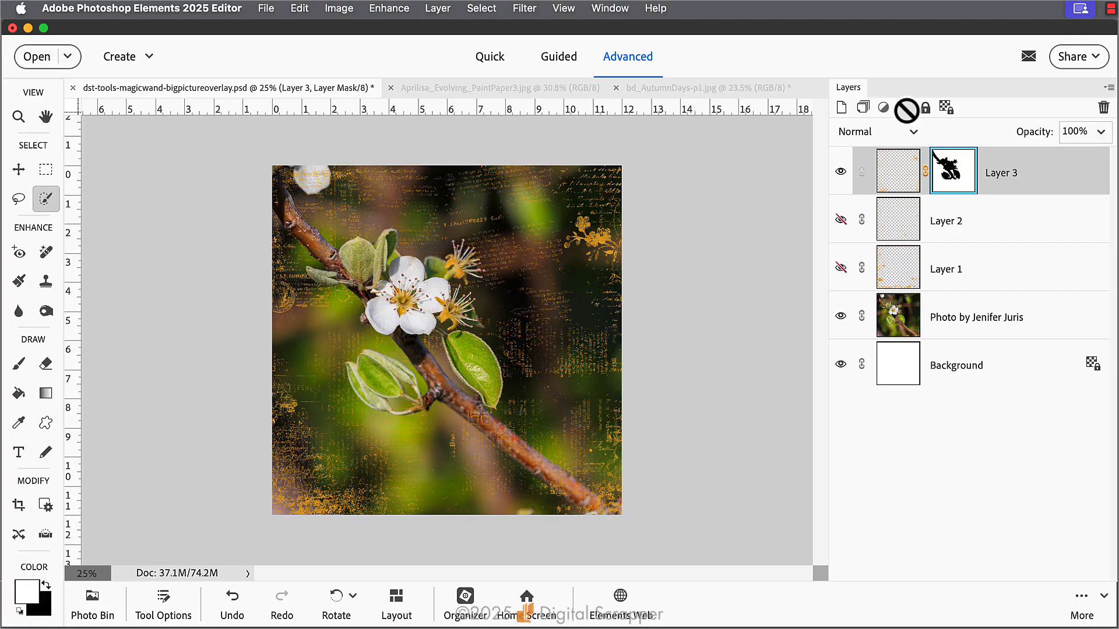